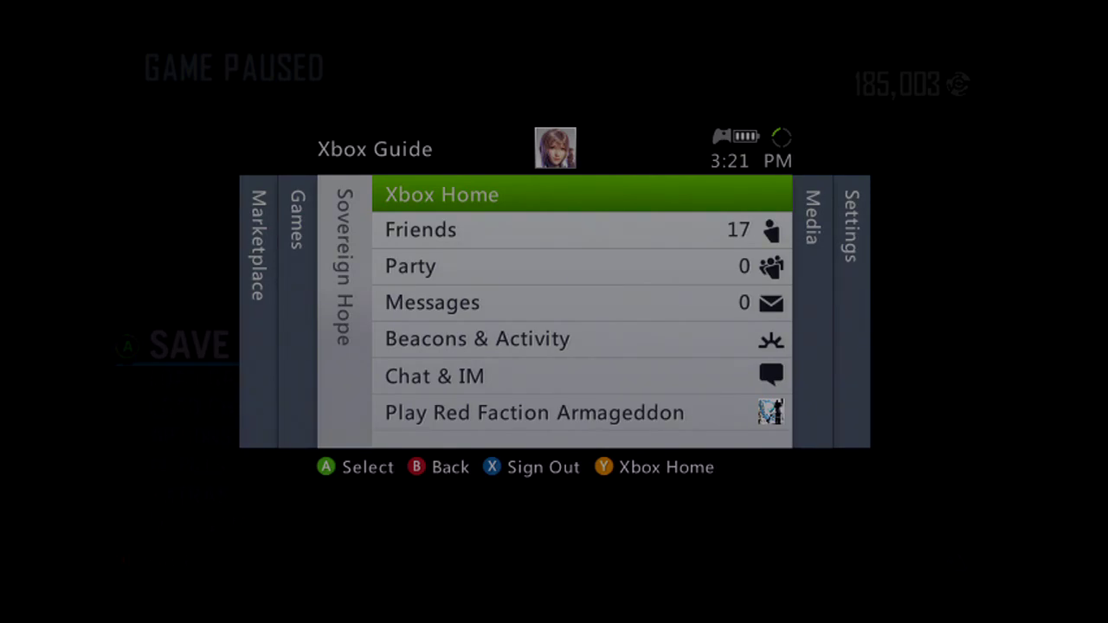
Close the Xbox Guide, play until salvage reaches 185,012, then pause again.
{"action": "key", "text": "Escape"}
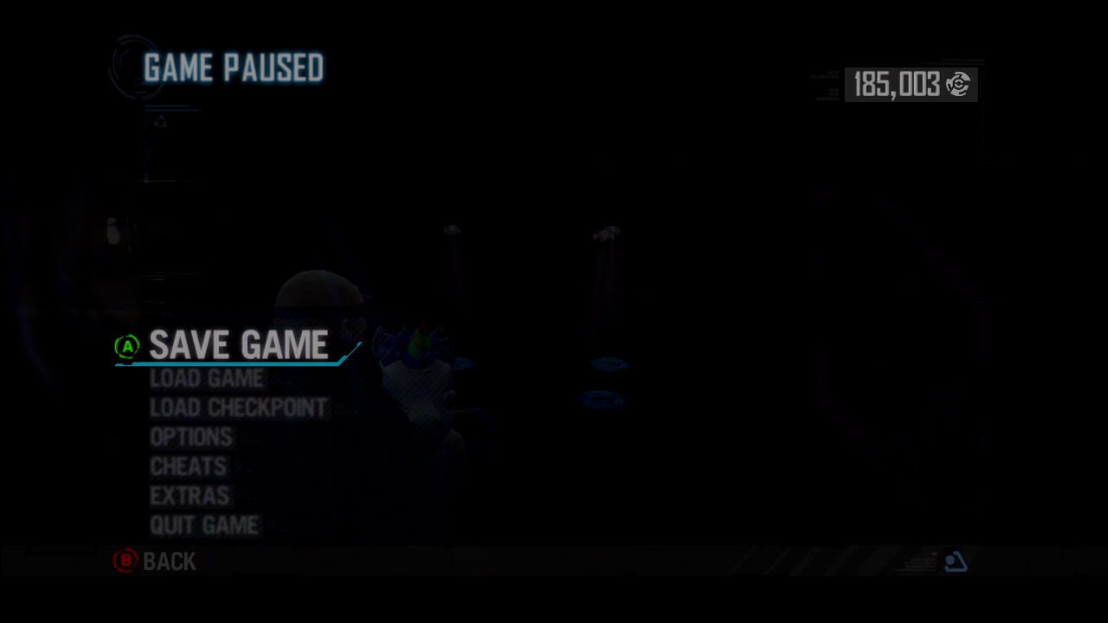
{"action": "key", "text": "Escape"}
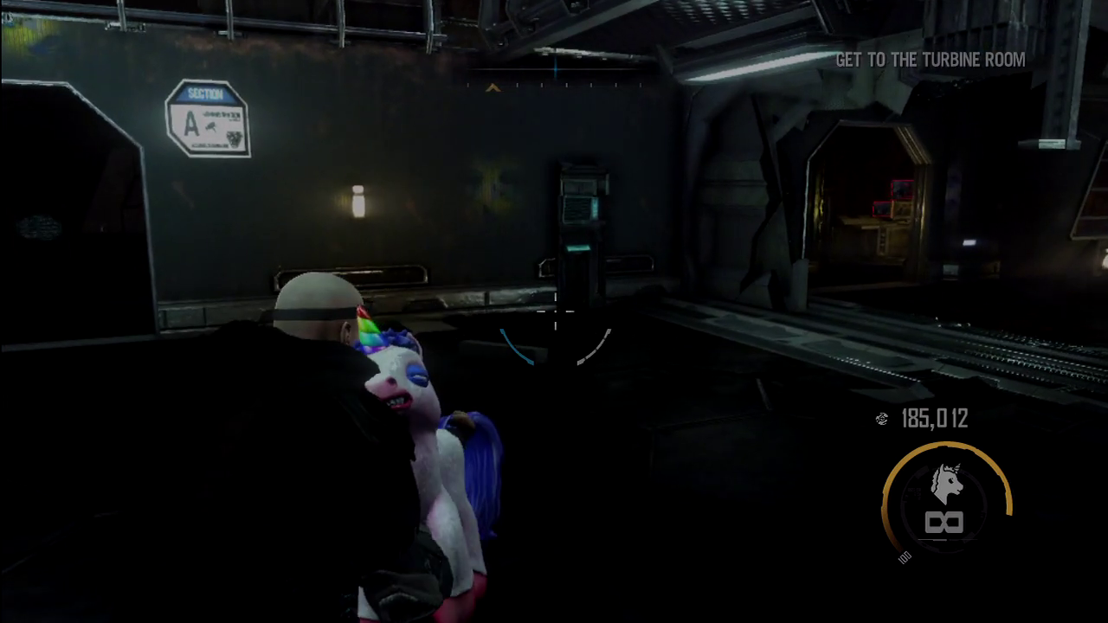
{"action": "key", "text": "Escape"}
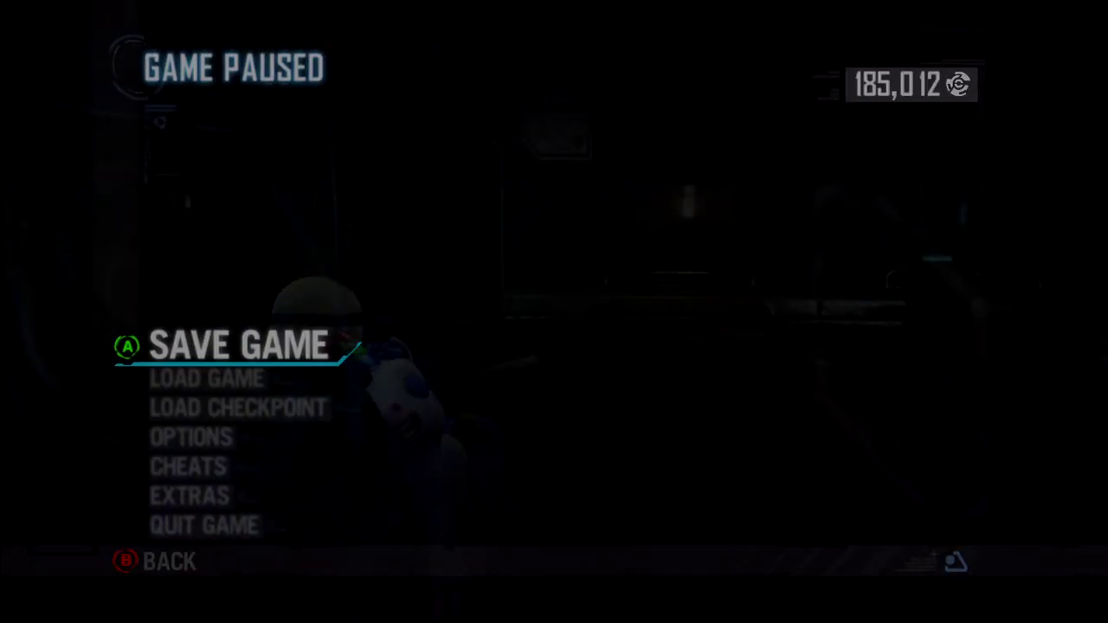
Save progress into an empty save slot.
{"action": "key", "text": "Return"}
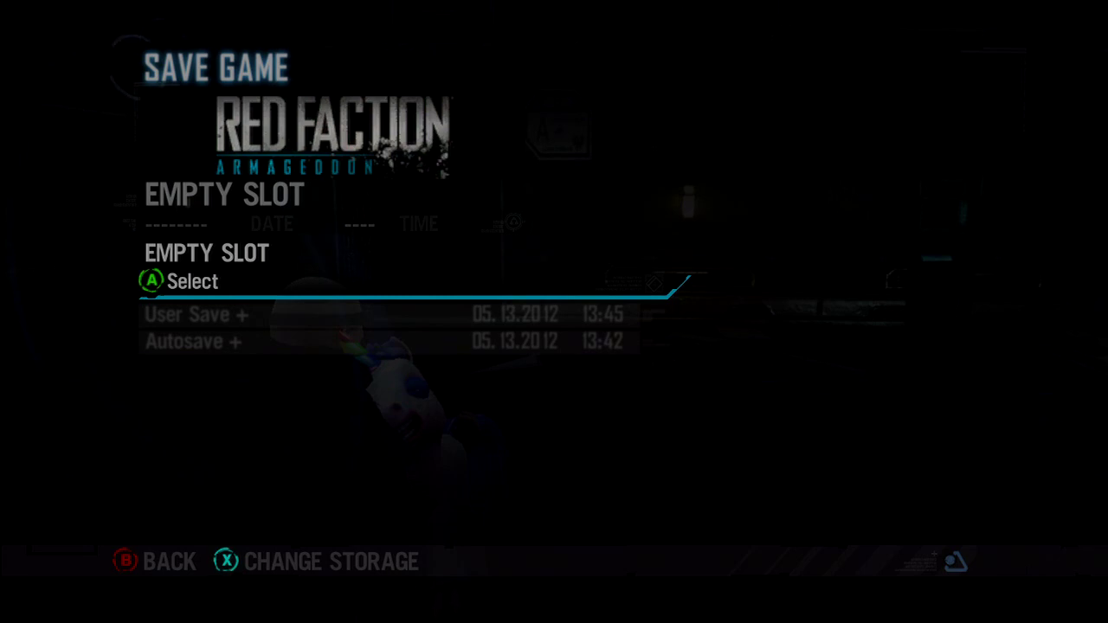
{"action": "key", "text": "Return"}
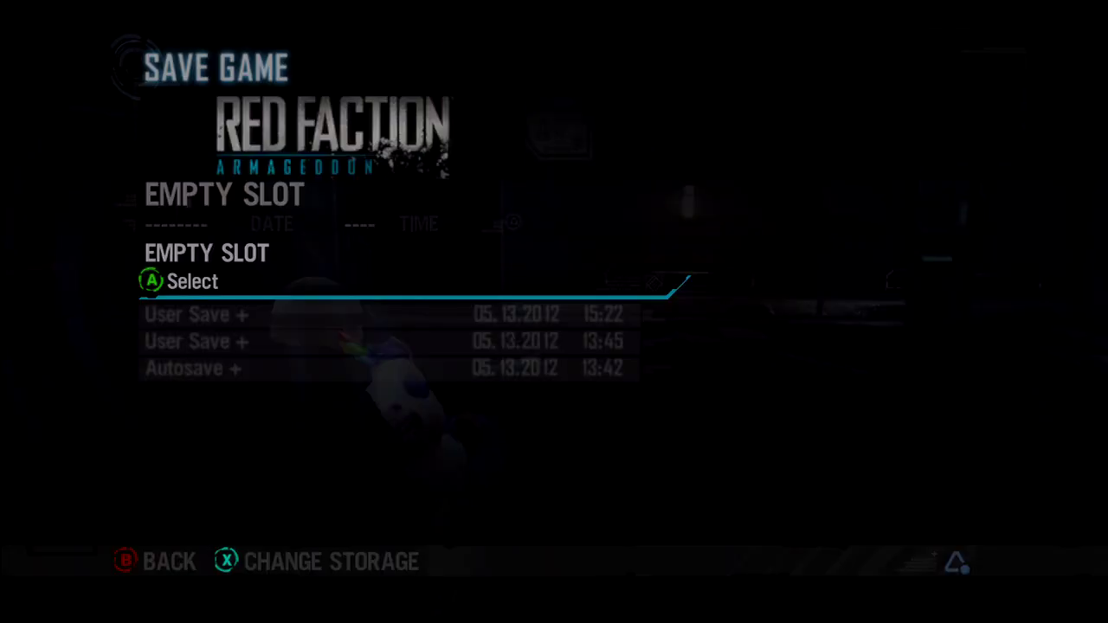
{"action": "key", "text": "Escape"}
Load the newest 15:22 user save, accepting both warnings.
{"action": "key", "text": "Down"}
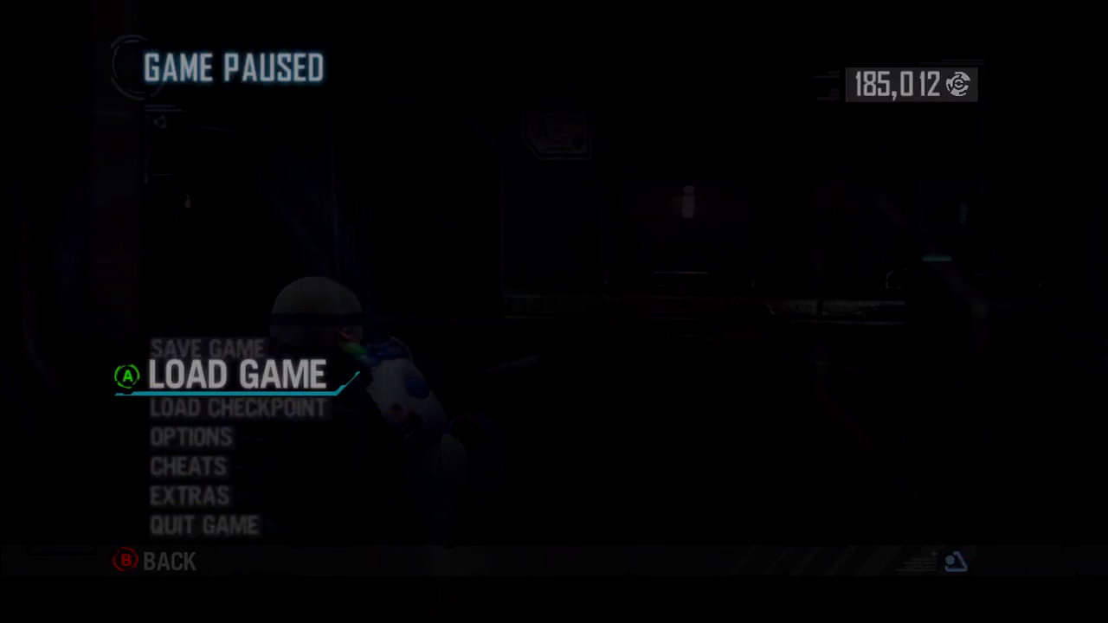
{"action": "key", "text": "Return"}
{"action": "key", "text": "Down"}
{"action": "key", "text": "Up"}
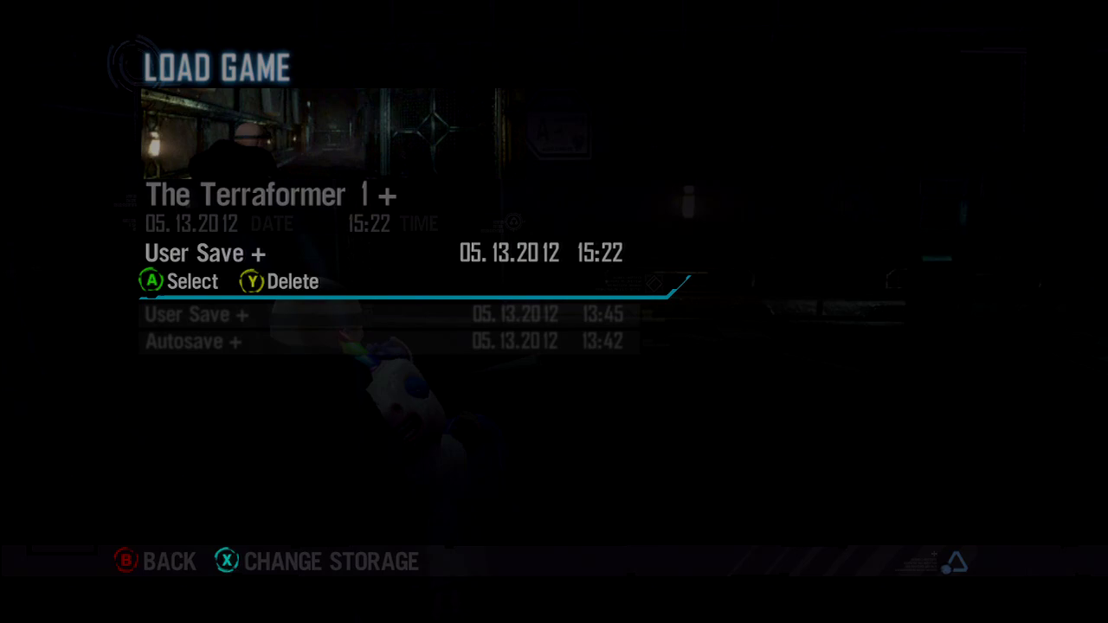
{"action": "key", "text": "Return"}
{"action": "key", "text": "Up"}
{"action": "key", "text": "Return"}
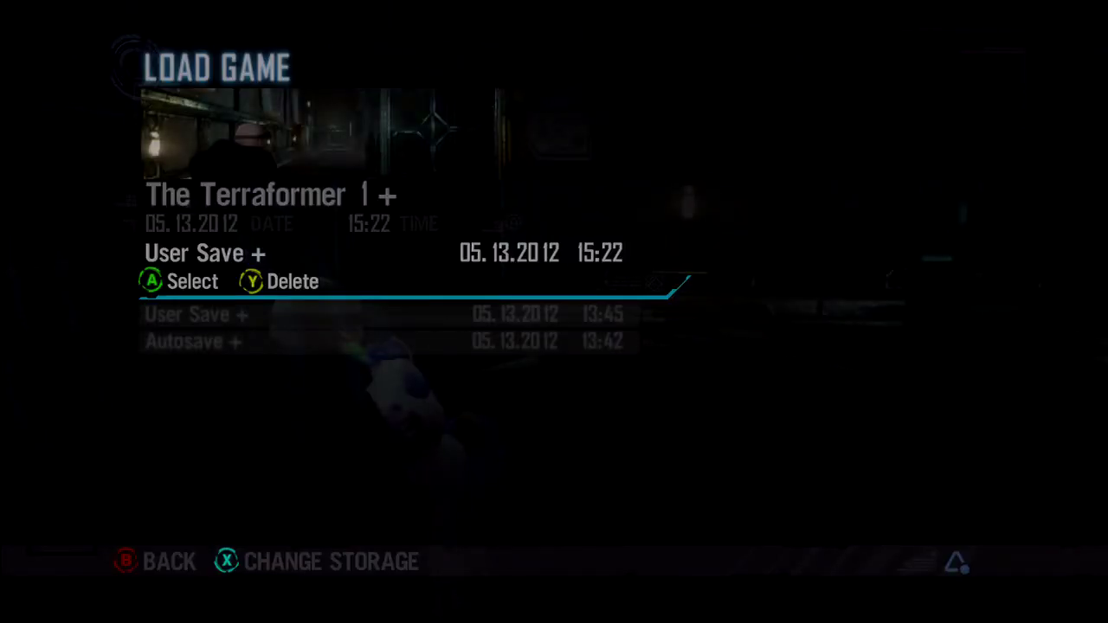
{"action": "key", "text": "Up"}
{"action": "key", "text": "Return"}
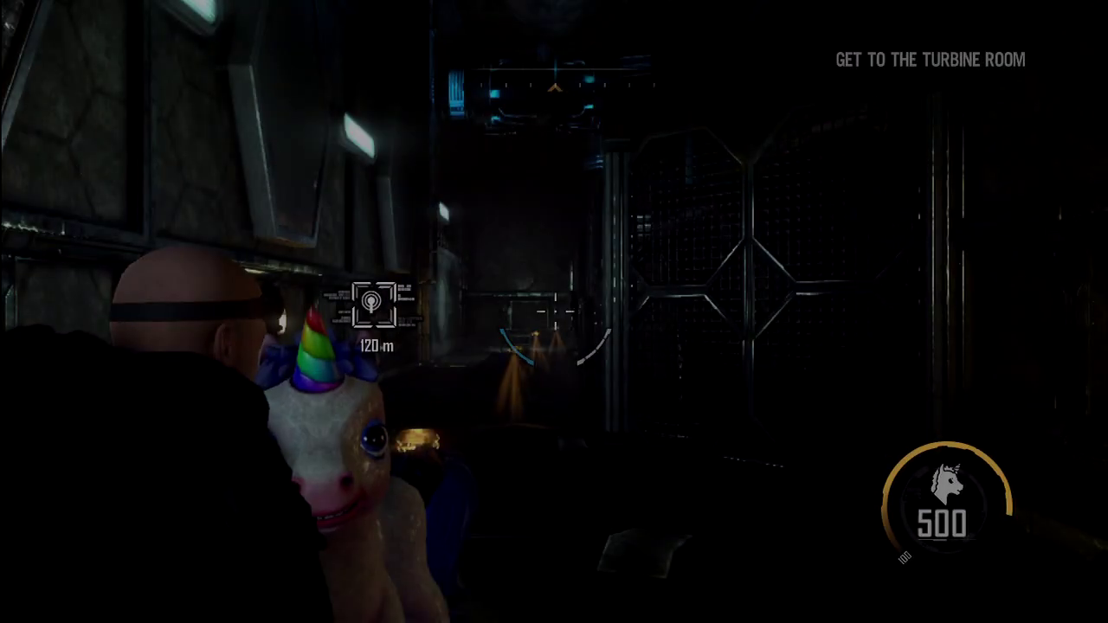
Dismiss the New Ability Unlocked notice once the save has loaded.
{"action": "key", "text": "Escape"}
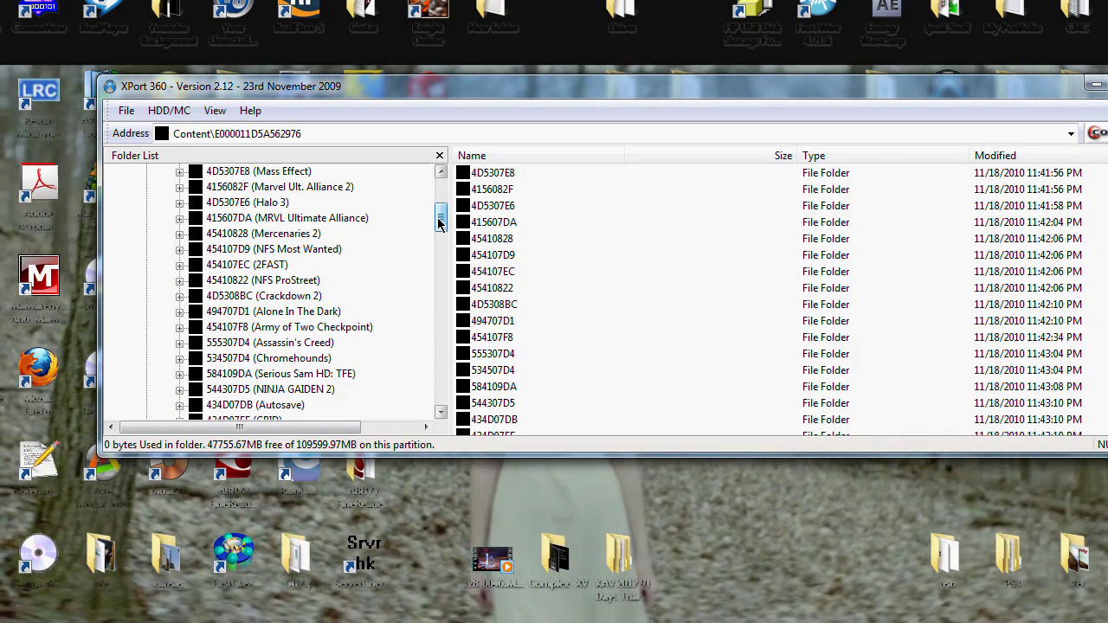
Copy profile file E000011D5A562976 from FFFE07D1\00010000 onto the desktop.
{"action": "left_click_drag", "start_coordinate": [439, 223], "coordinate": [439, 364]}
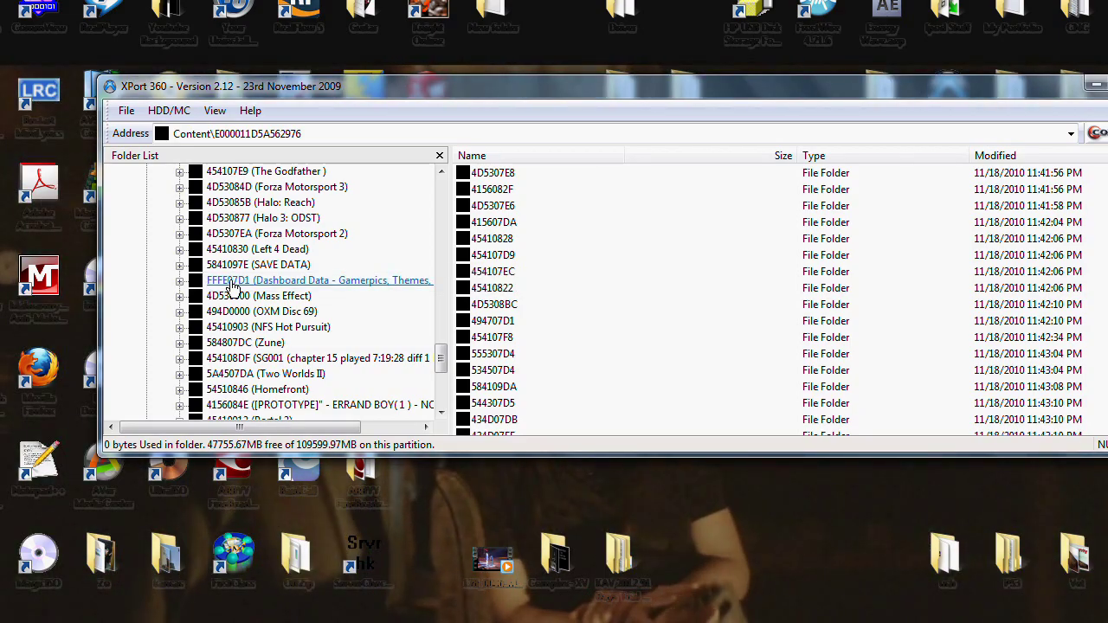
{"action": "left_click", "coordinate": [180, 282]}
{"action": "left_click", "coordinate": [245, 297]}
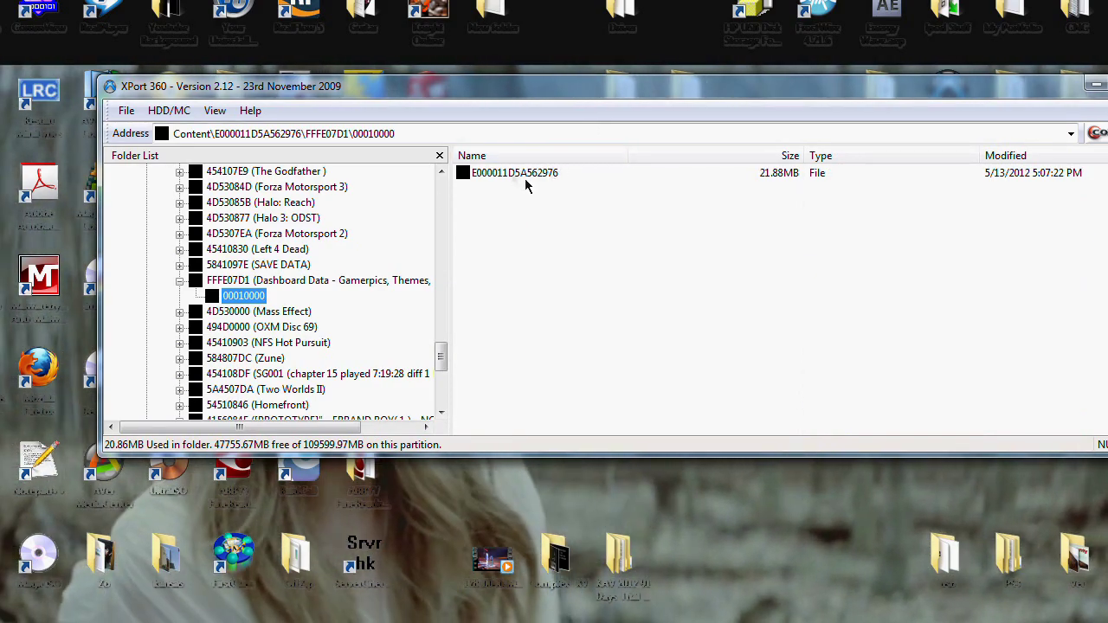
{"action": "left_click", "coordinate": [501, 173]}
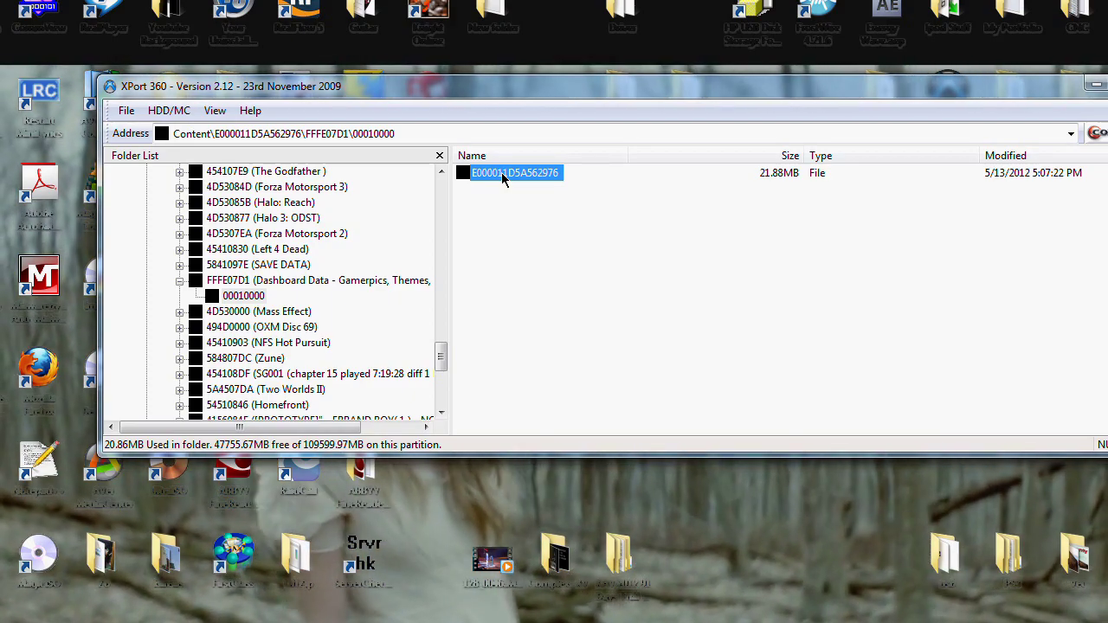
{"action": "mouse_move", "coordinate": [502, 177]}
{"action": "left_mouse_down"}
{"action": "mouse_move", "coordinate": [662, 470]}
{"action": "mouse_move", "coordinate": [601, 508]}
{"action": "left_mouse_up"}
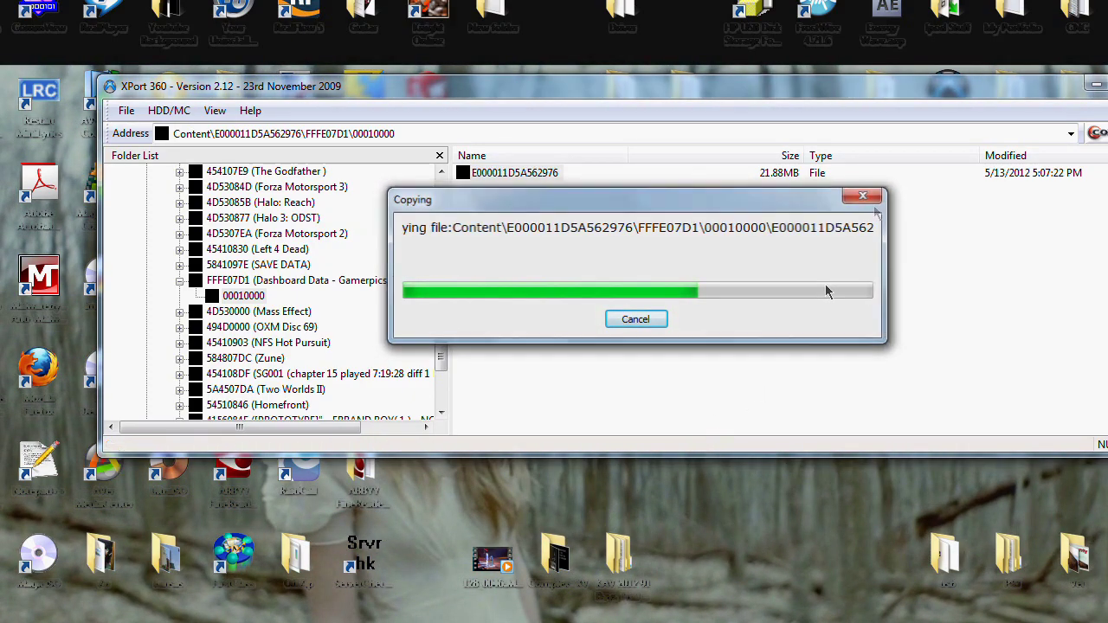
{"action": "key", "text": "super+d"}
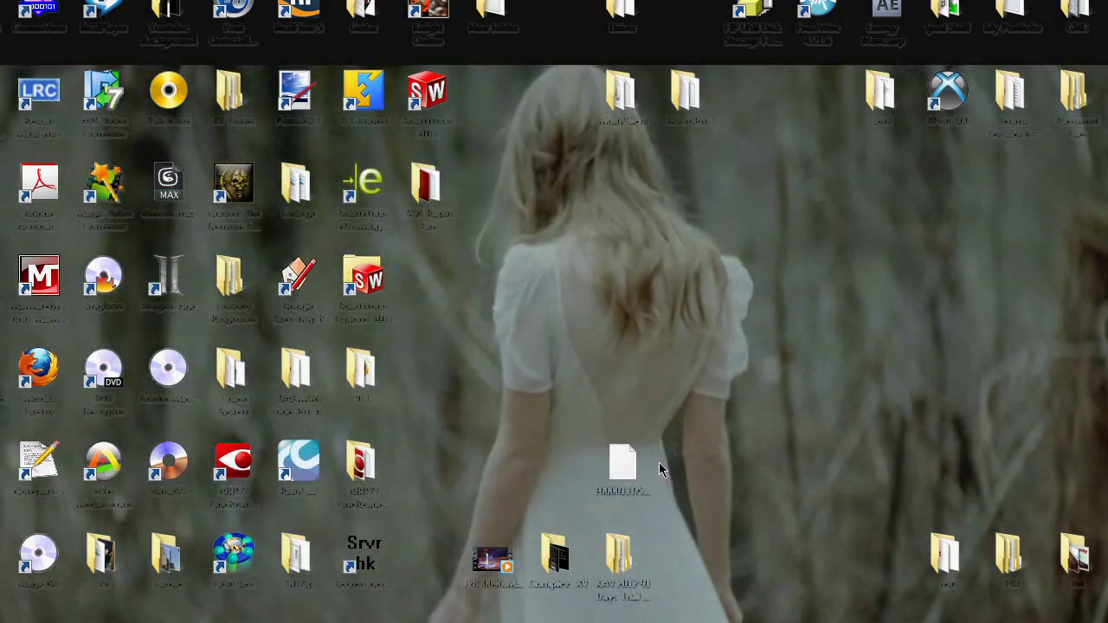
Create a new desktop folder named 'dddddddddd'.
{"action": "left_click_drag", "start_coordinate": [631, 467], "coordinate": [566, 289]}
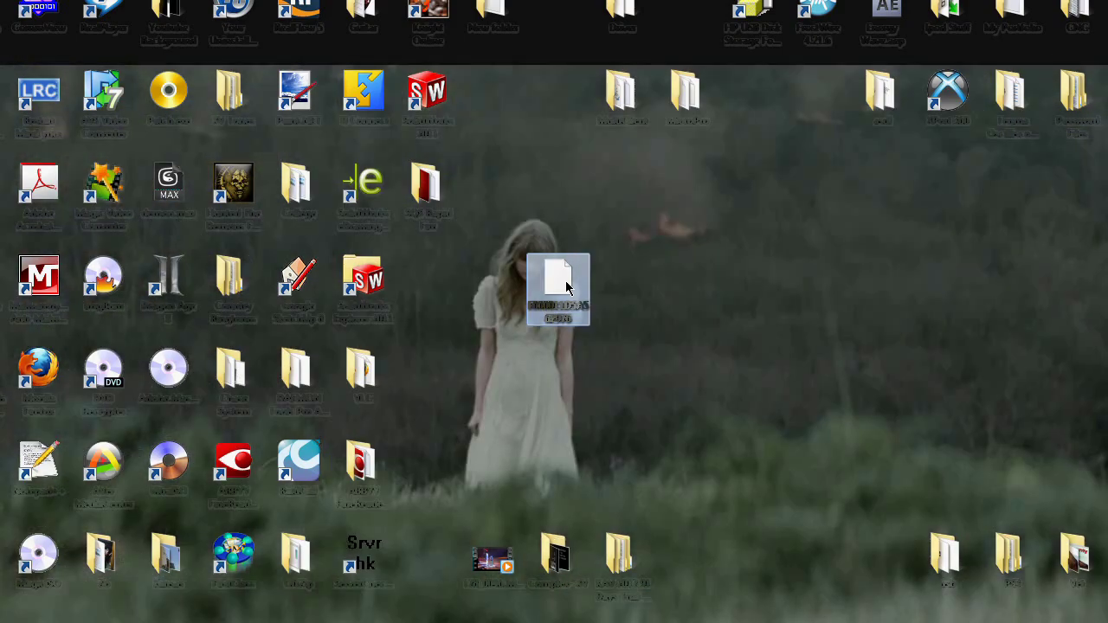
{"action": "right_click", "coordinate": [543, 210]}
{"action": "mouse_move", "coordinate": [583, 484]}
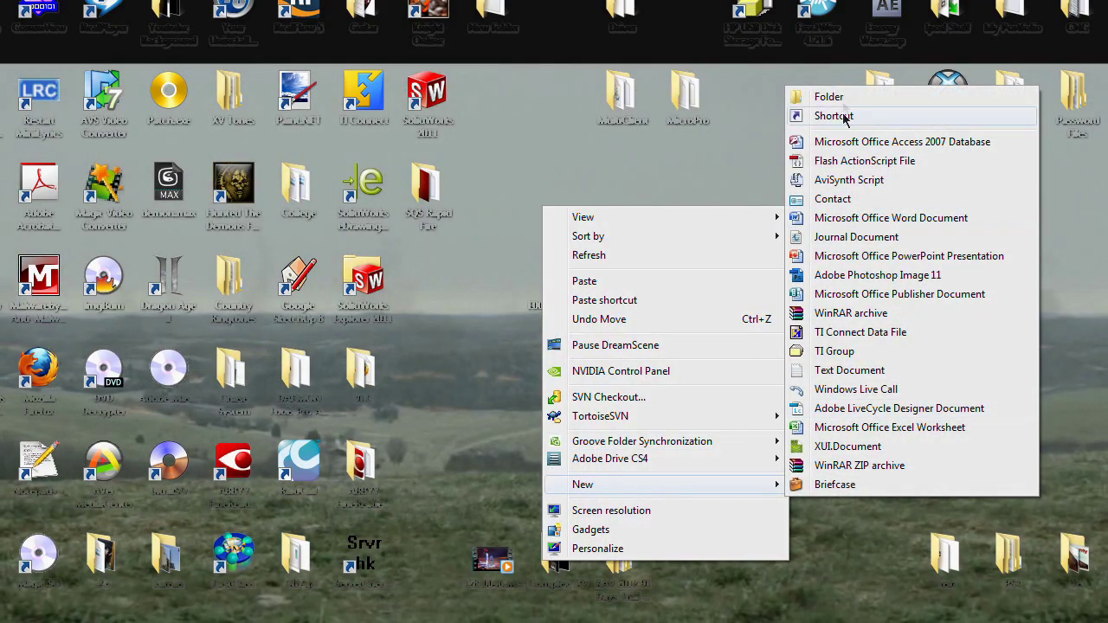
{"action": "left_click", "coordinate": [827, 97]}
{"action": "type", "text": "asdfasdf"}
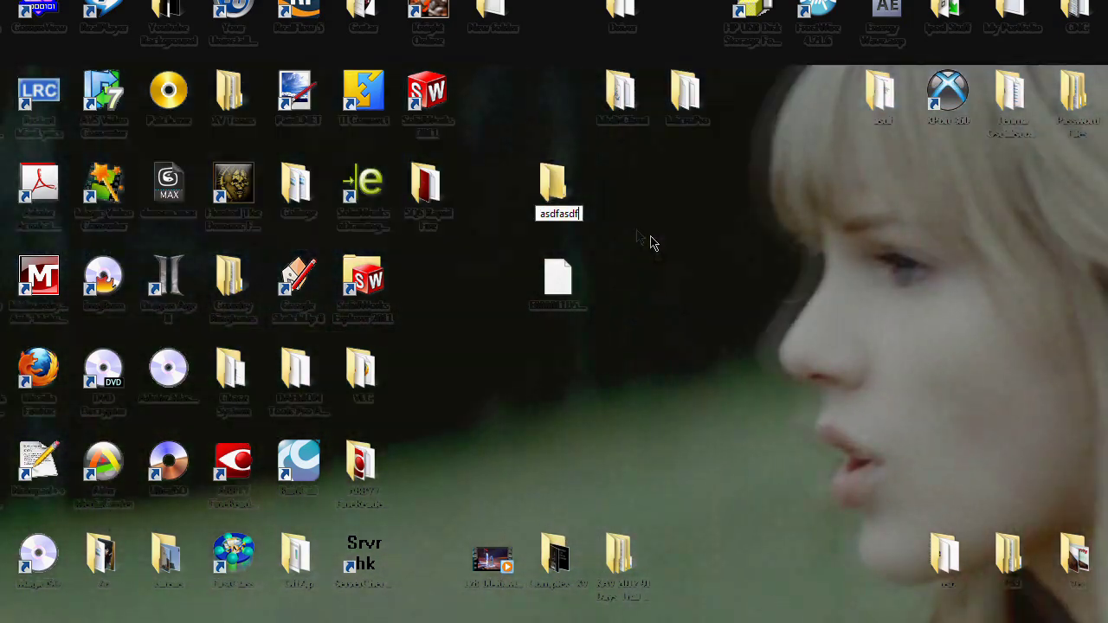
{"action": "key", "text": "Return"}
{"action": "key", "text": "F2"}
{"action": "type", "text": "dd"}
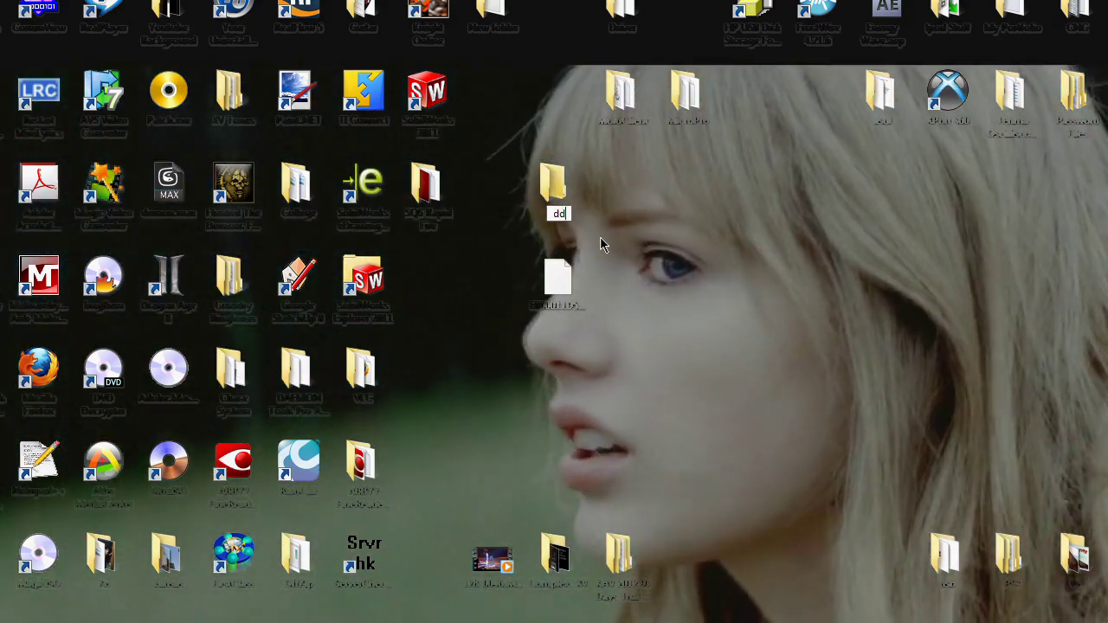
{"action": "key", "text": "Return"}
Copy the E000011D5A562976 profile file into the new folder.
{"action": "left_click", "coordinate": [564, 293]}
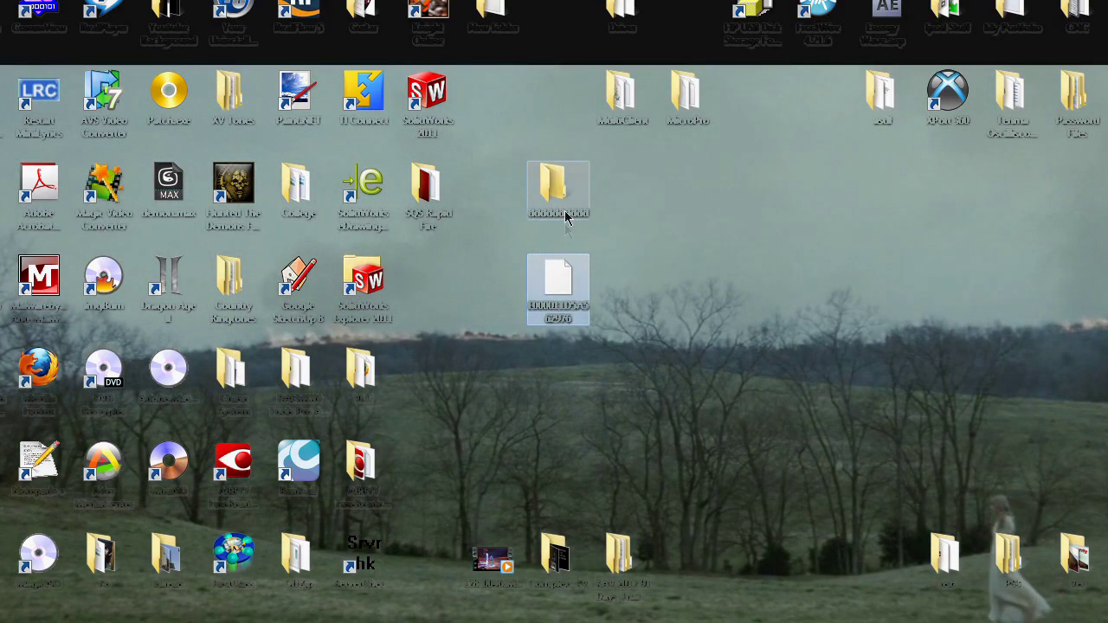
{"action": "right_click", "coordinate": [569, 294]}
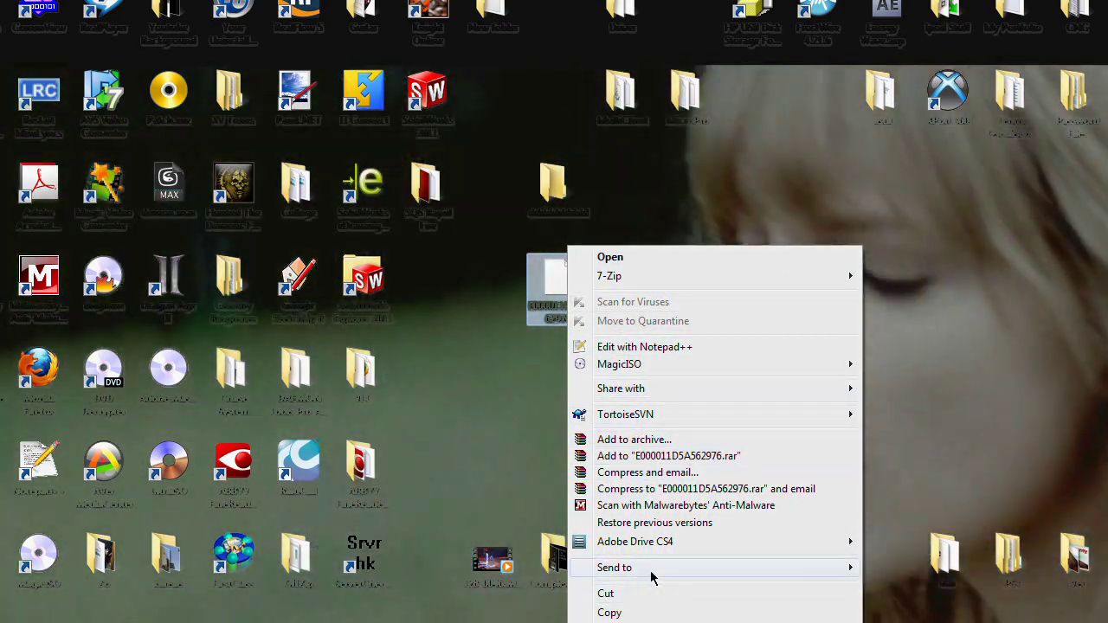
{"action": "left_click", "coordinate": [617, 601]}
{"action": "double_click", "coordinate": [553, 183]}
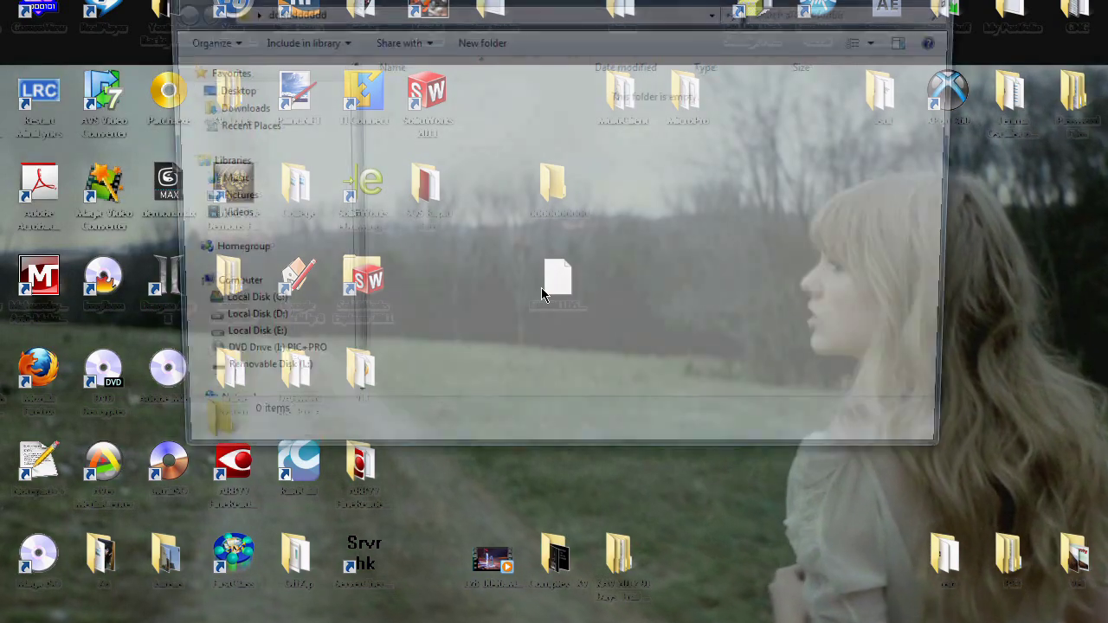
{"action": "right_click", "coordinate": [496, 232]}
{"action": "left_click", "coordinate": [564, 344]}
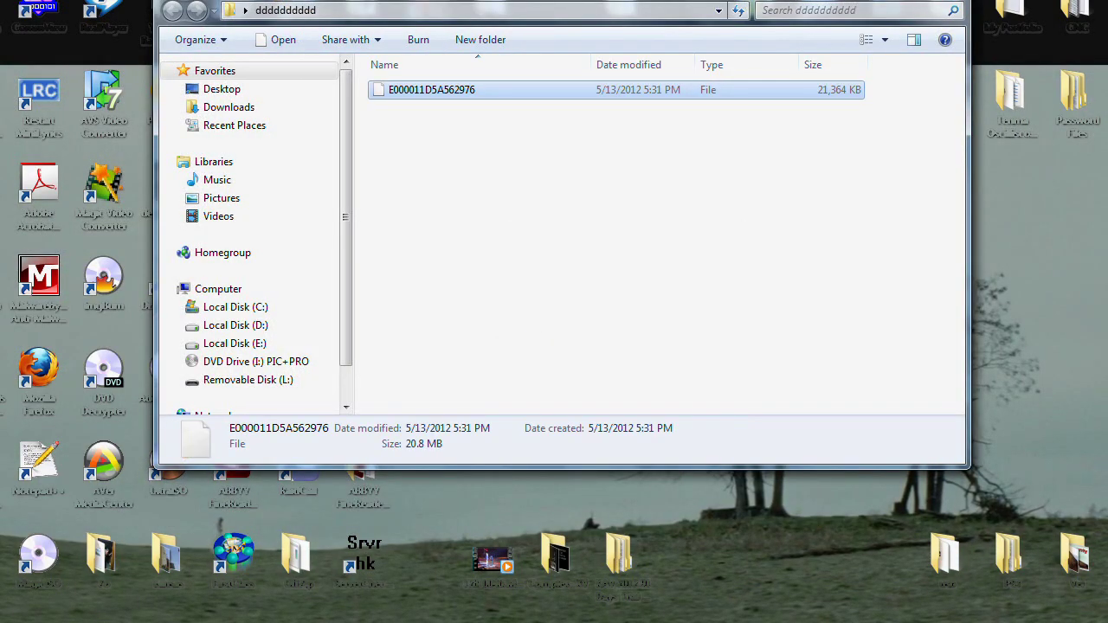
{"action": "key", "text": "super+d"}
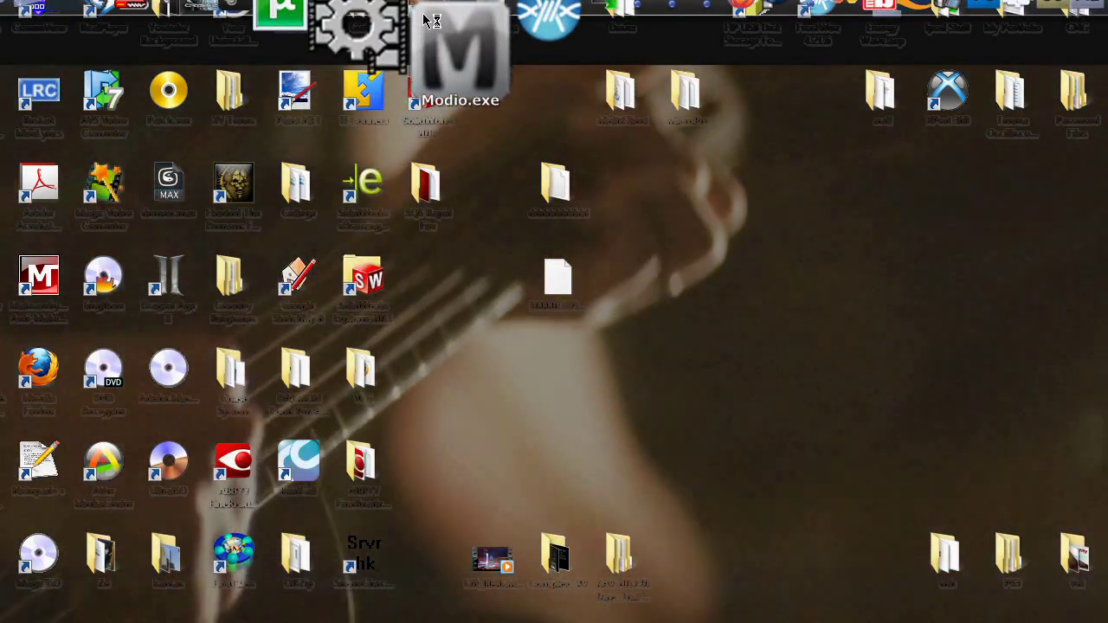
Launch Modio, cancel the Update Available notice, and move its window lower.
{"action": "left_click", "coordinate": [459, 44]}
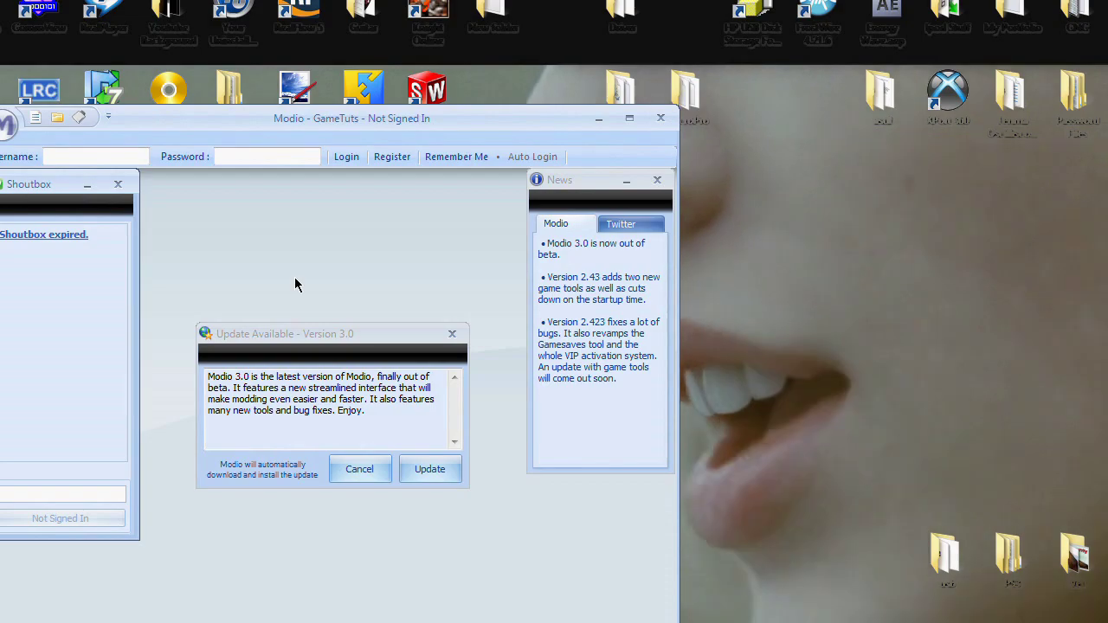
{"action": "left_click", "coordinate": [364, 472]}
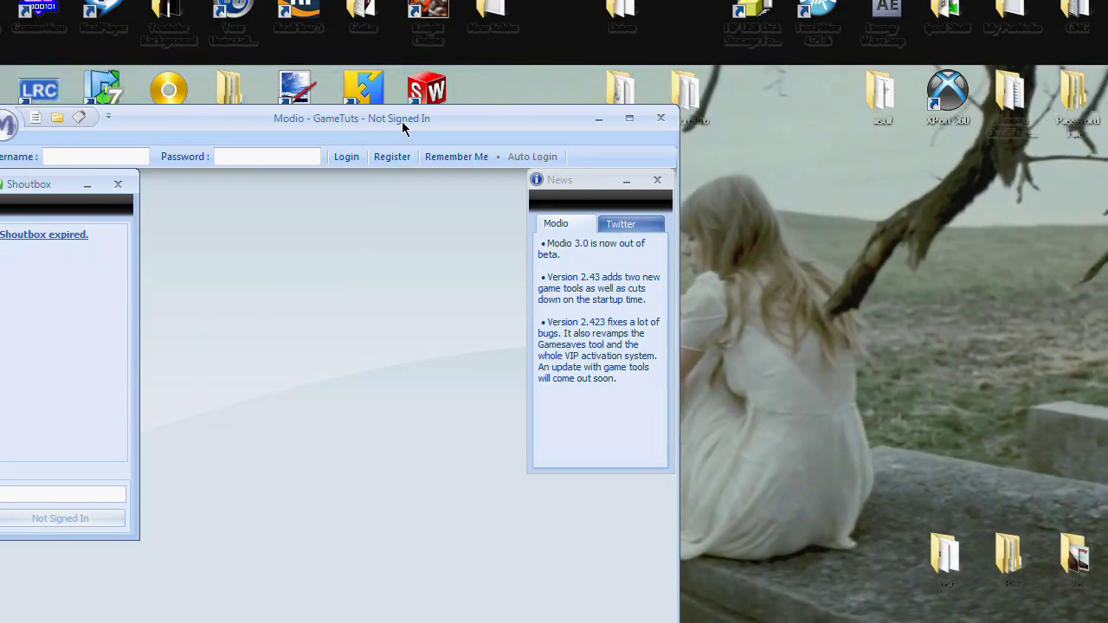
{"action": "left_click_drag", "start_coordinate": [398, 117], "coordinate": [509, 303]}
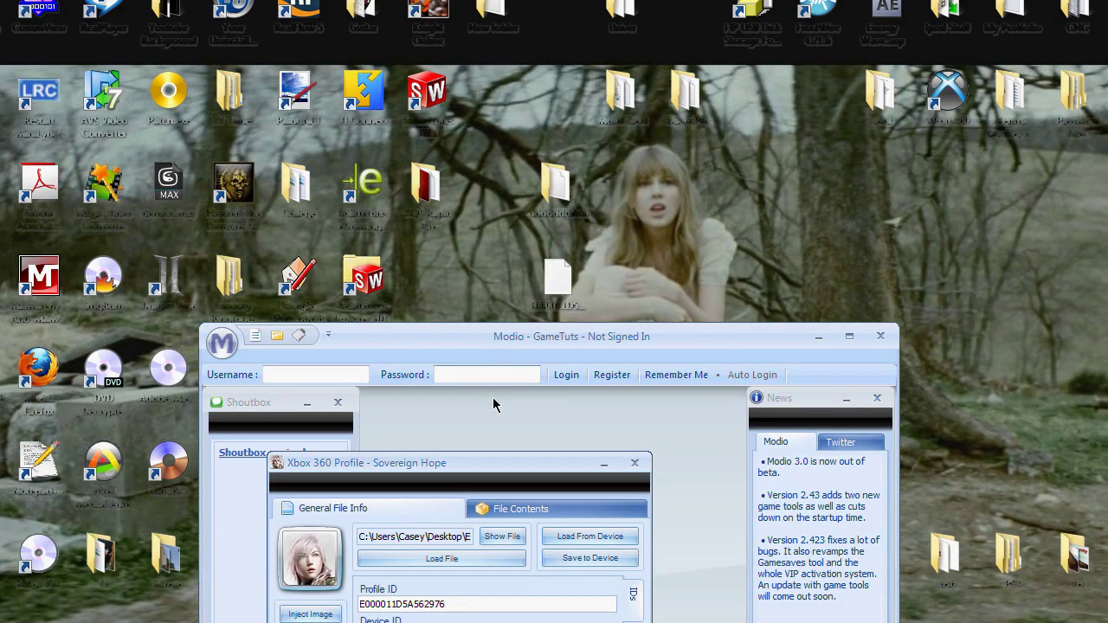
{"action": "left_click_drag", "start_coordinate": [500, 351], "coordinate": [480, 134]}
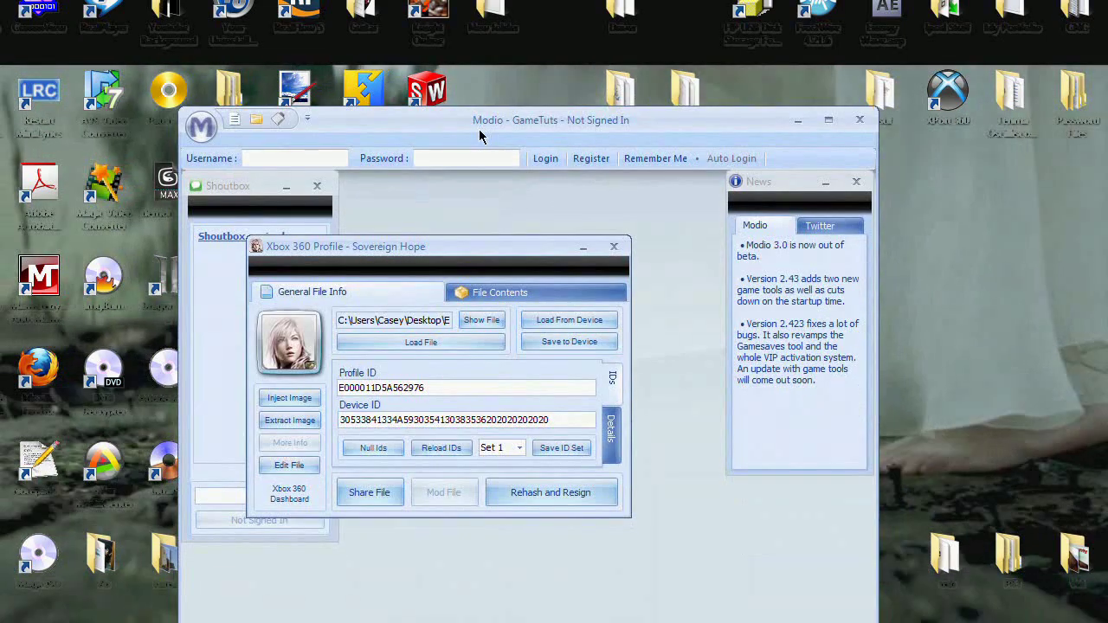
{"action": "left_click", "coordinate": [512, 292]}
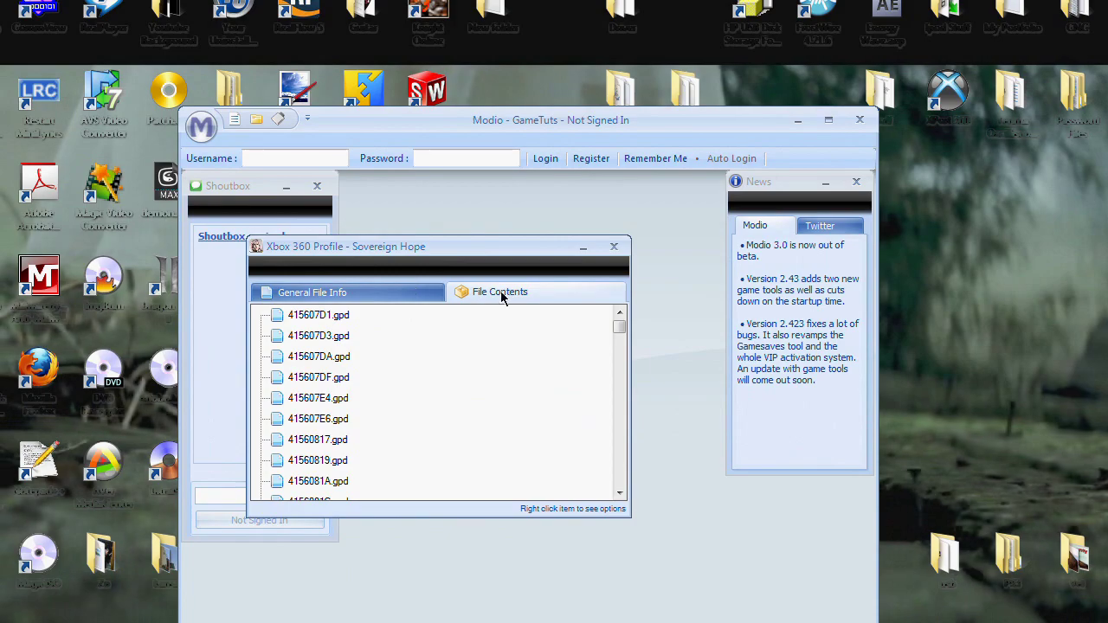
{"action": "left_click_drag", "start_coordinate": [452, 133], "coordinate": [452, 119]}
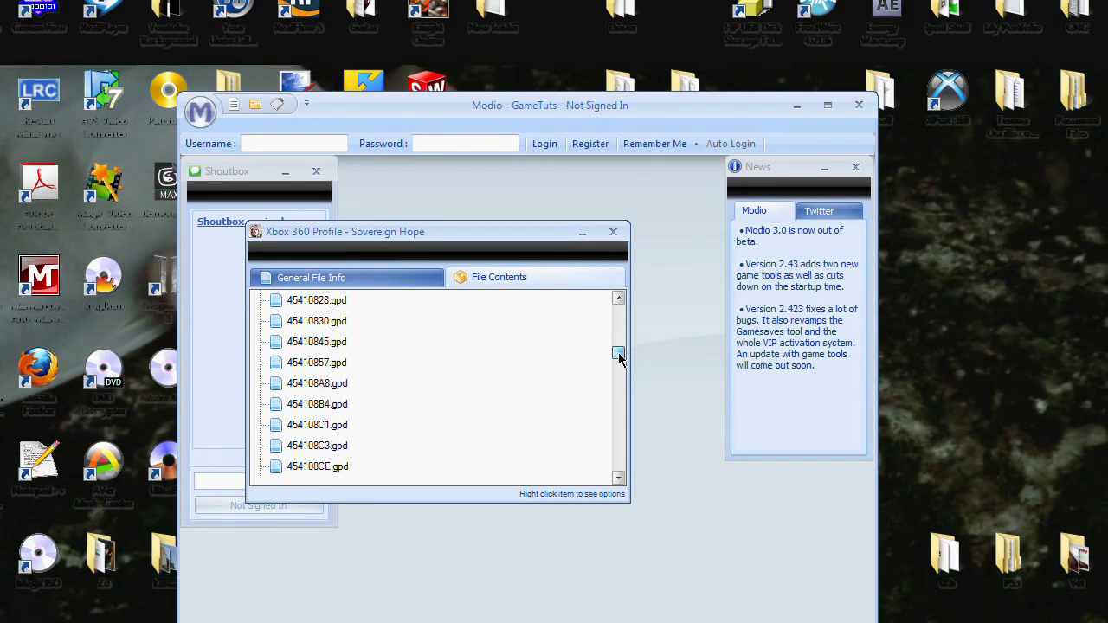
{"action": "mouse_move", "coordinate": [618, 356]}
{"action": "left_mouse_down"}
{"action": "mouse_move", "coordinate": [618, 450]}
{"action": "mouse_move", "coordinate": [619, 438]}
{"action": "left_mouse_up"}
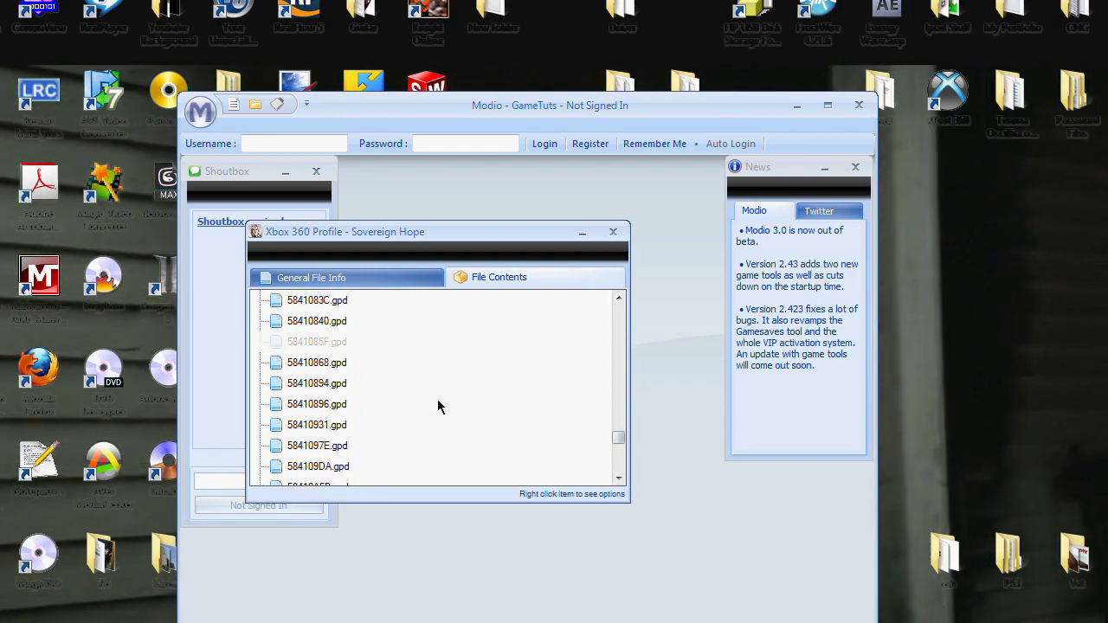
{"action": "scroll", "coordinate": [438, 407], "scroll_direction": "up", "scroll_amount": 3}
{"action": "scroll", "coordinate": [437, 407], "scroll_direction": "up", "scroll_amount": 1}
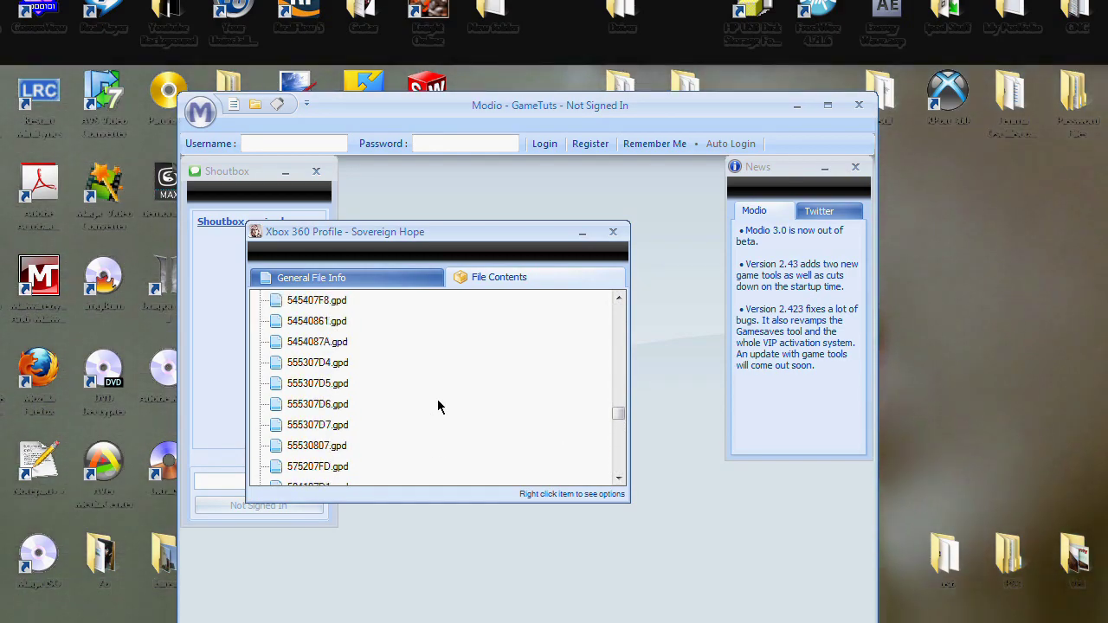
{"action": "scroll", "coordinate": [364, 348], "scroll_direction": "up", "scroll_amount": 1}
{"action": "scroll", "coordinate": [398, 349], "scroll_direction": "up", "scroll_amount": 2}
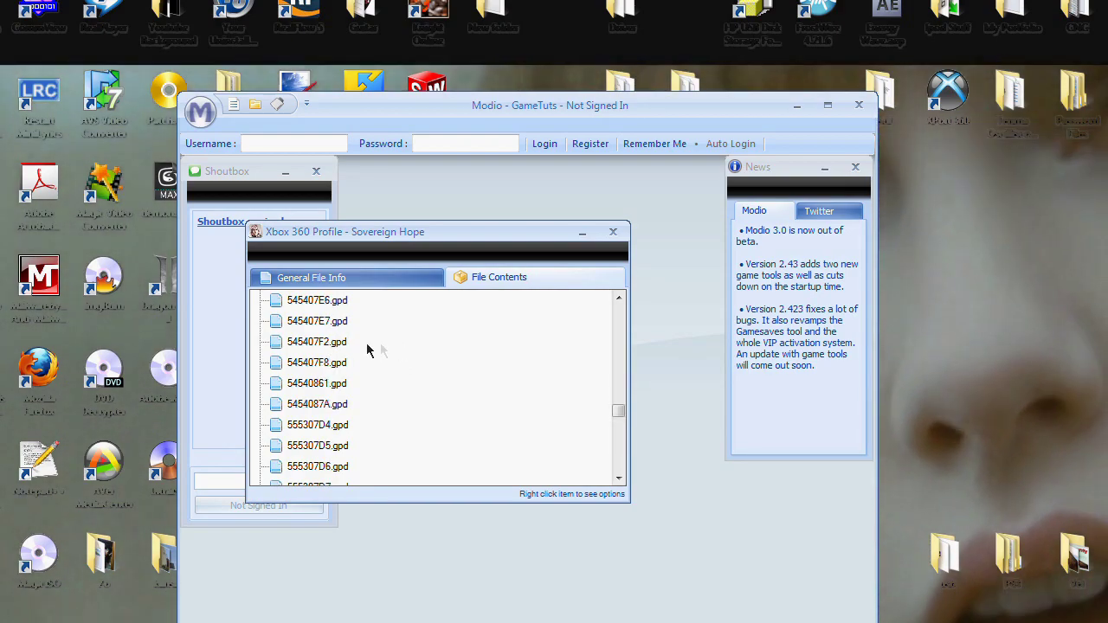
{"action": "scroll", "coordinate": [340, 325], "scroll_direction": "up", "scroll_amount": 2}
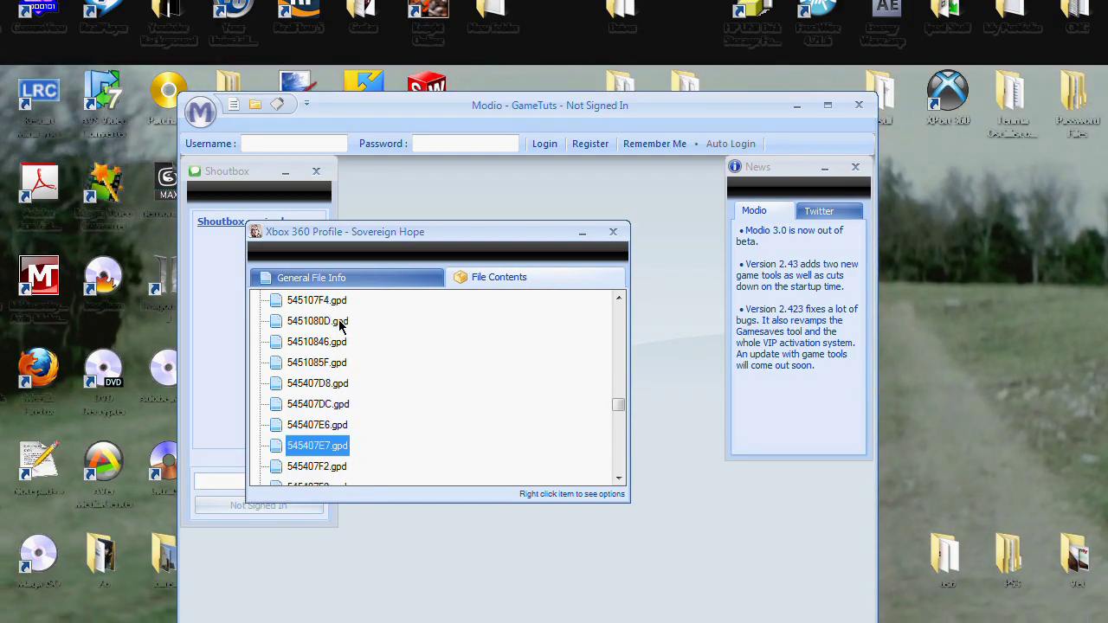
Extract 5451085F.gpd from the profile and save it to the desktop.
{"action": "left_click", "coordinate": [336, 364]}
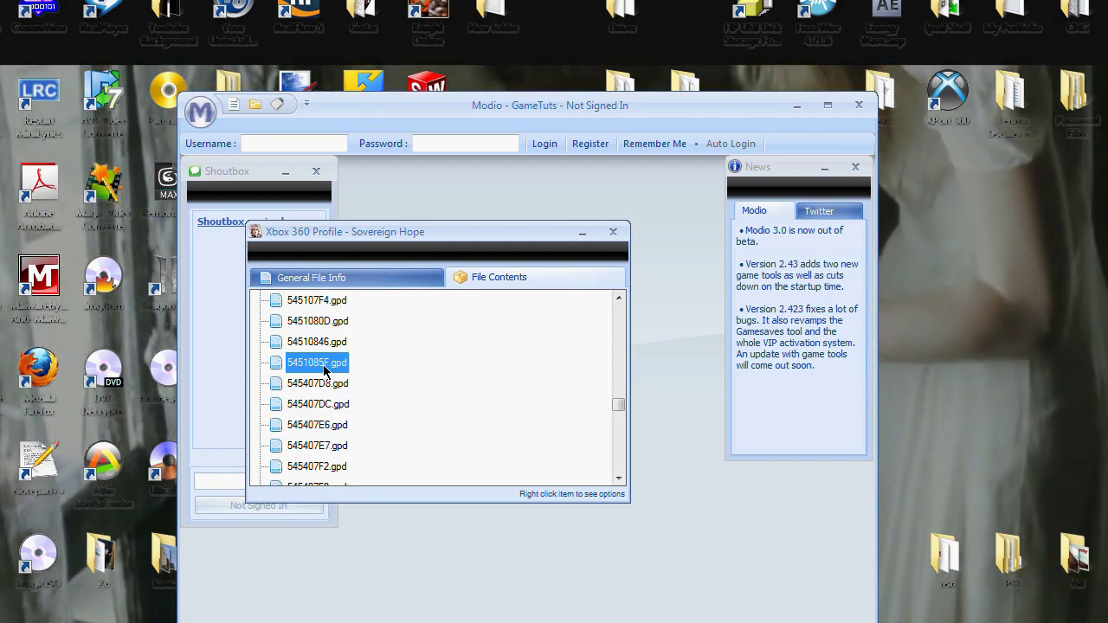
{"action": "right_click", "coordinate": [325, 371]}
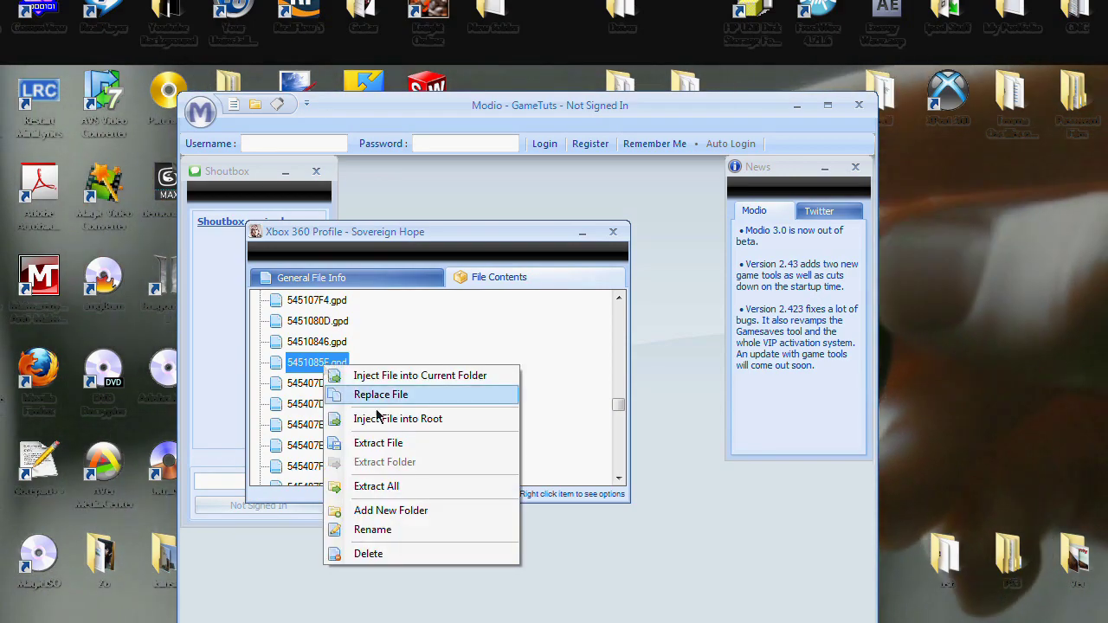
{"action": "left_click", "coordinate": [399, 443]}
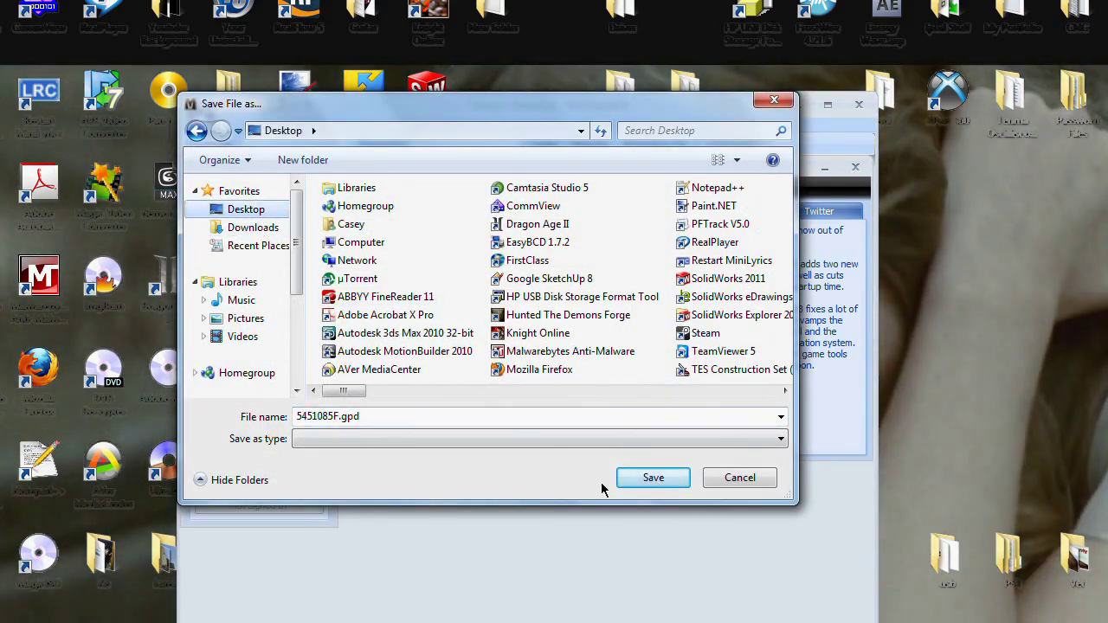
{"action": "left_click", "coordinate": [658, 477]}
{"action": "left_click", "coordinate": [799, 105]}
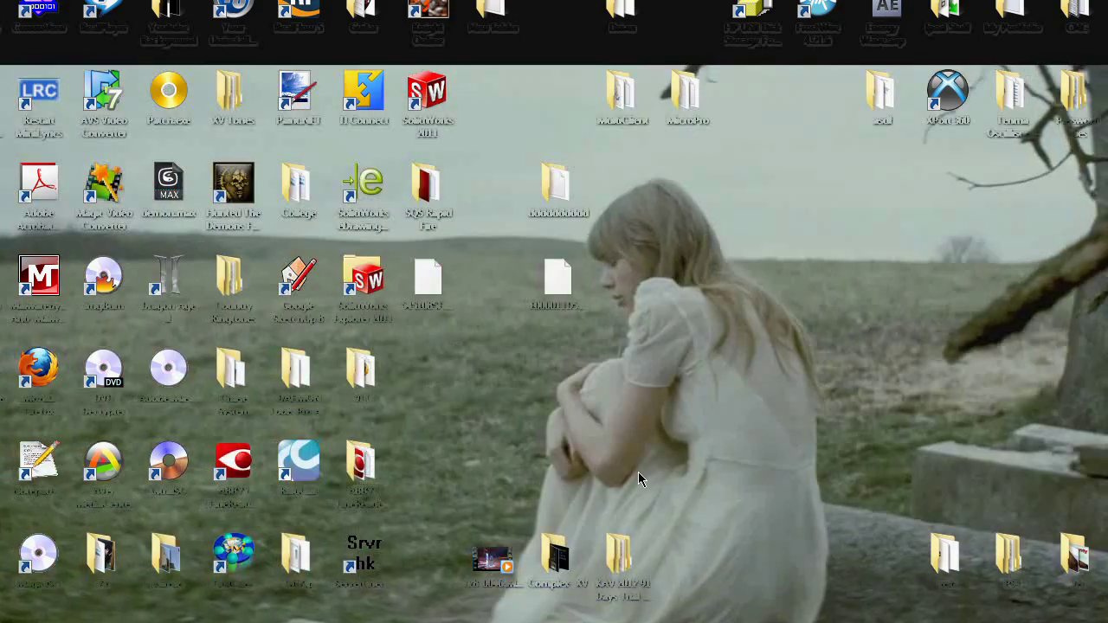
Place 5451085F.gpd beside the other desktop file, cancelling an accidental delete.
{"action": "left_click_drag", "start_coordinate": [399, 292], "coordinate": [663, 301]}
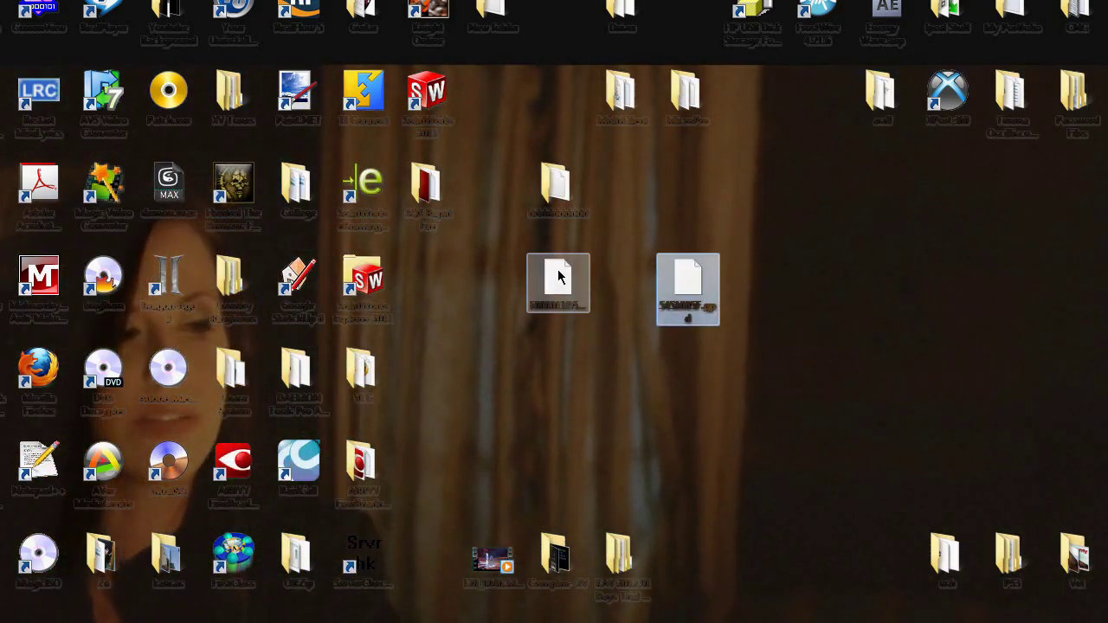
{"action": "left_click_drag", "start_coordinate": [559, 277], "coordinate": [491, 277]}
{"action": "left_click_drag", "start_coordinate": [662, 299], "coordinate": [588, 299]}
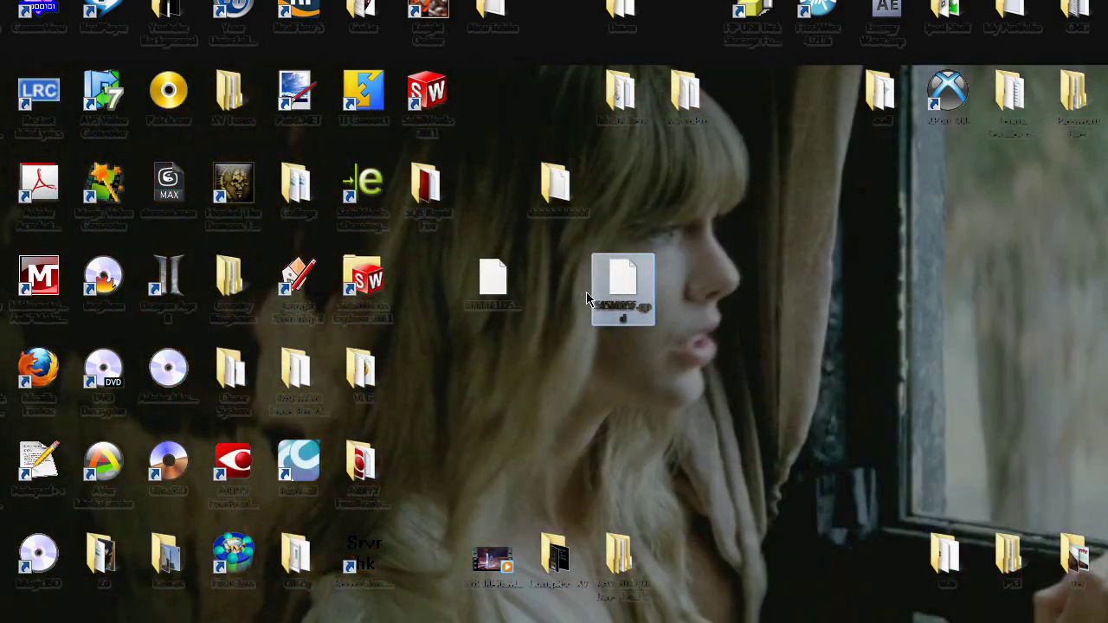
{"action": "key", "text": "Delete"}
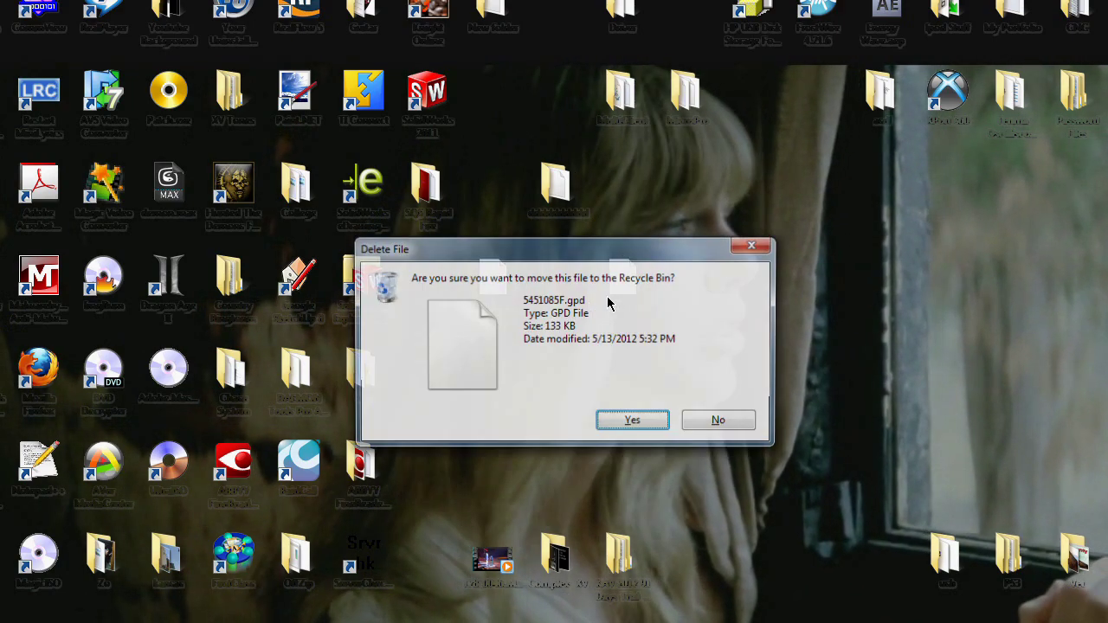
{"action": "left_click", "coordinate": [718, 418]}
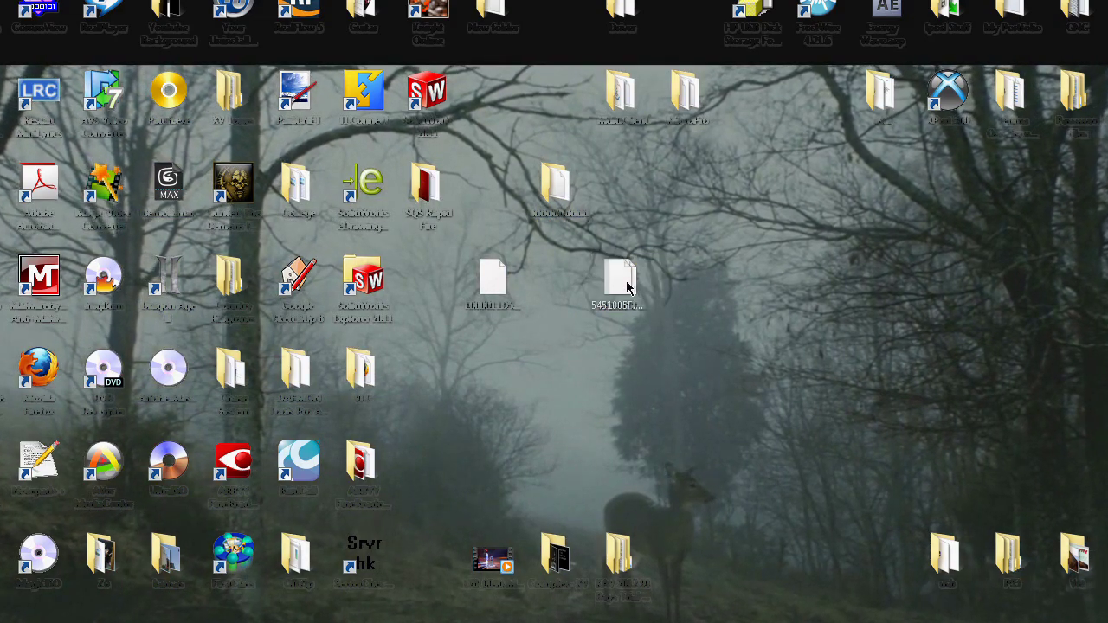
{"action": "mouse_move", "coordinate": [629, 284]}
{"action": "left_mouse_down"}
{"action": "mouse_move", "coordinate": [583, 293]}
{"action": "mouse_move", "coordinate": [555, 277]}
{"action": "left_mouse_up"}
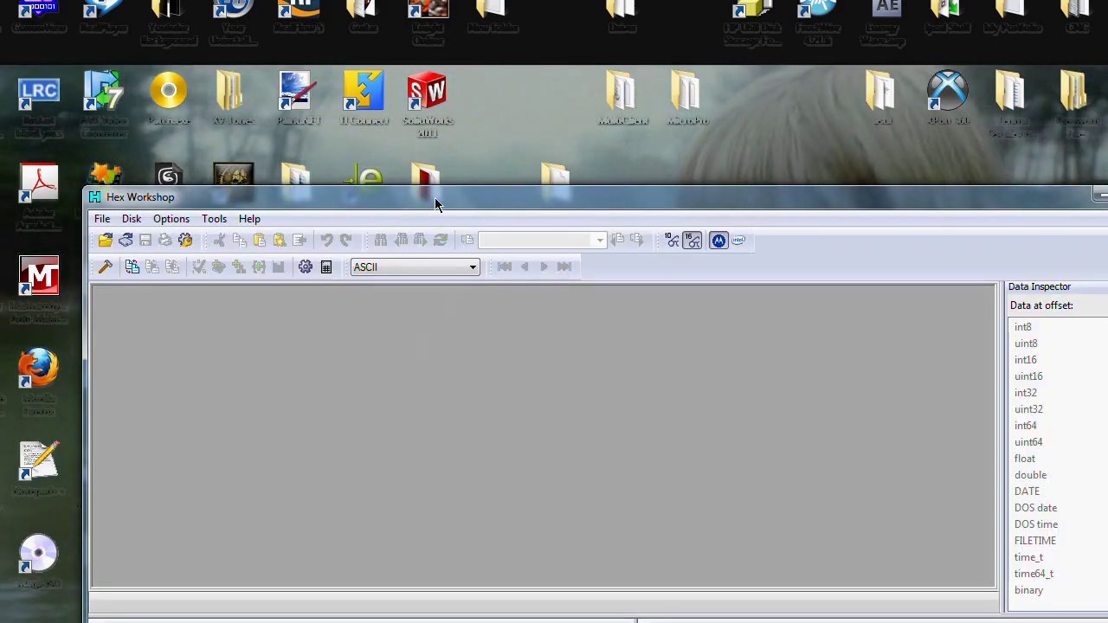
{"action": "mouse_move", "coordinate": [441, 199]}
{"action": "left_mouse_down"}
{"action": "mouse_move", "coordinate": [490, 362]}
{"action": "mouse_move", "coordinate": [488, 420]}
{"action": "left_mouse_up"}
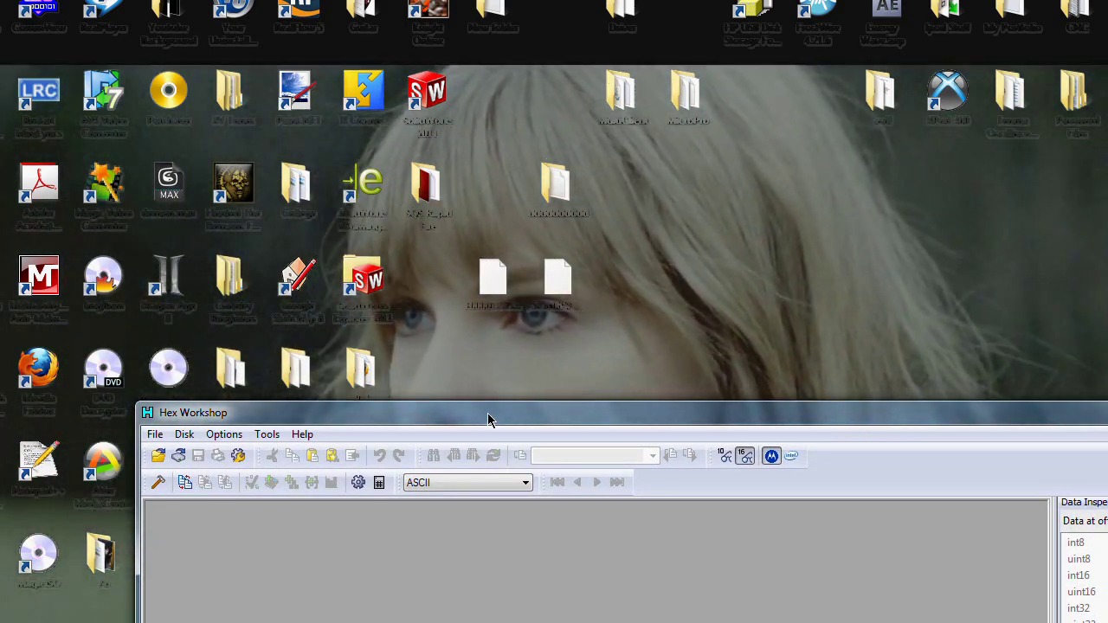
Load 5451085F.gpd into Hex Workshop and bring up the notes listing 1495 and 200000.
{"action": "left_click_drag", "start_coordinate": [489, 420], "coordinate": [964, 184]}
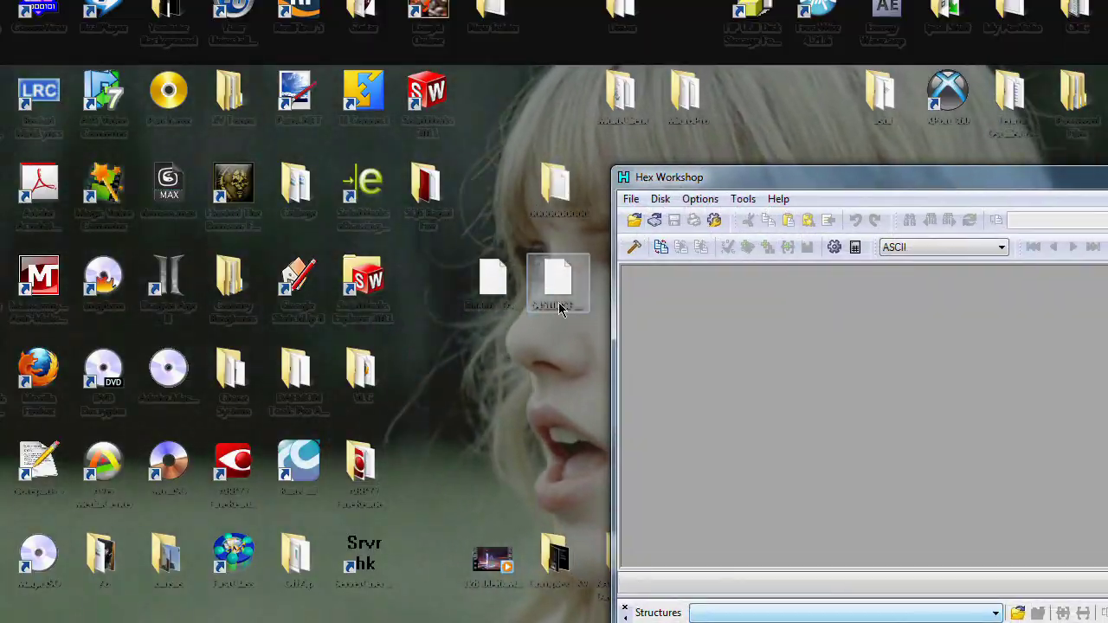
{"action": "left_click_drag", "start_coordinate": [559, 282], "coordinate": [750, 299]}
{"action": "mouse_move", "coordinate": [776, 181]}
{"action": "left_mouse_down"}
{"action": "mouse_move", "coordinate": [295, 101]}
{"action": "mouse_move", "coordinate": [227, 81]}
{"action": "mouse_move", "coordinate": [241, 68]}
{"action": "mouse_move", "coordinate": [212, 71]}
{"action": "mouse_move", "coordinate": [234, 82]}
{"action": "left_mouse_up"}
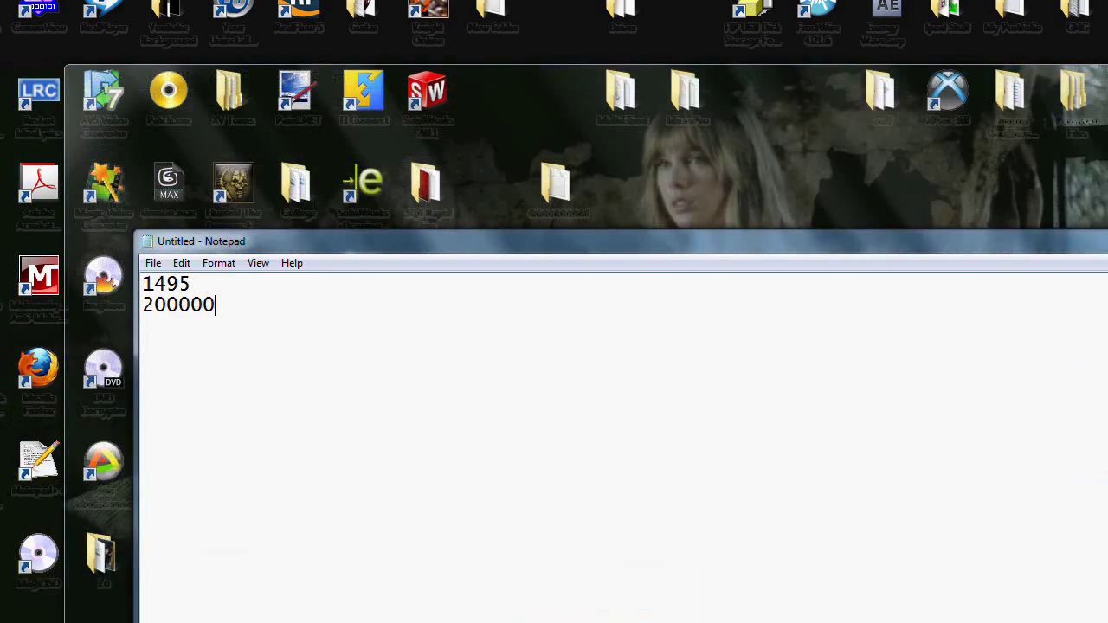
{"action": "left_click", "coordinate": [204, 589]}
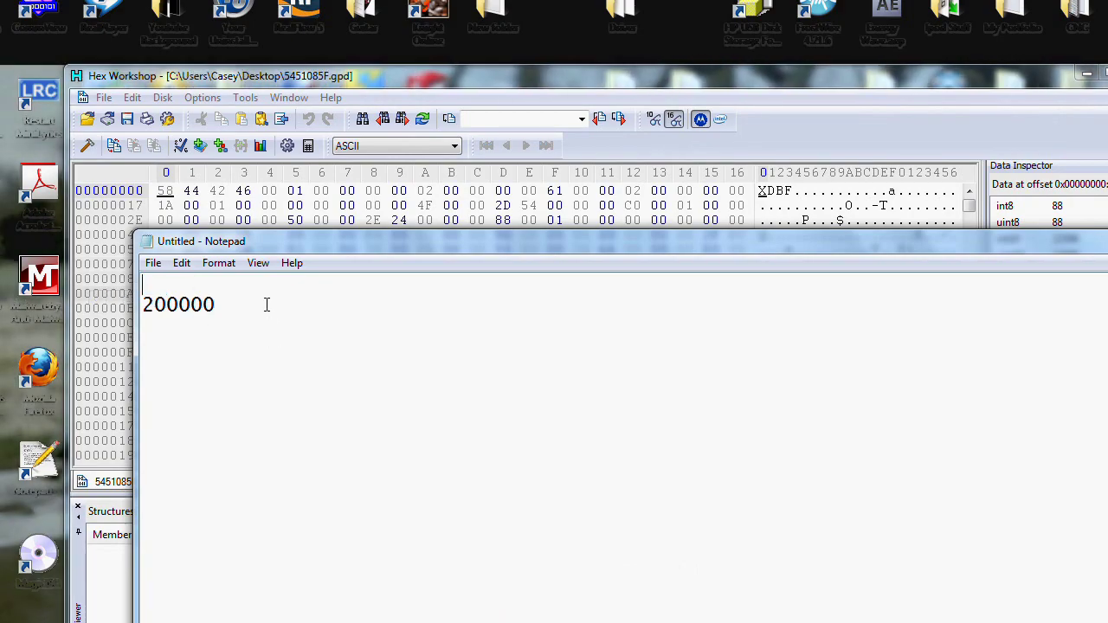
{"action": "left_click_drag", "start_coordinate": [203, 243], "coordinate": [349, 189]}
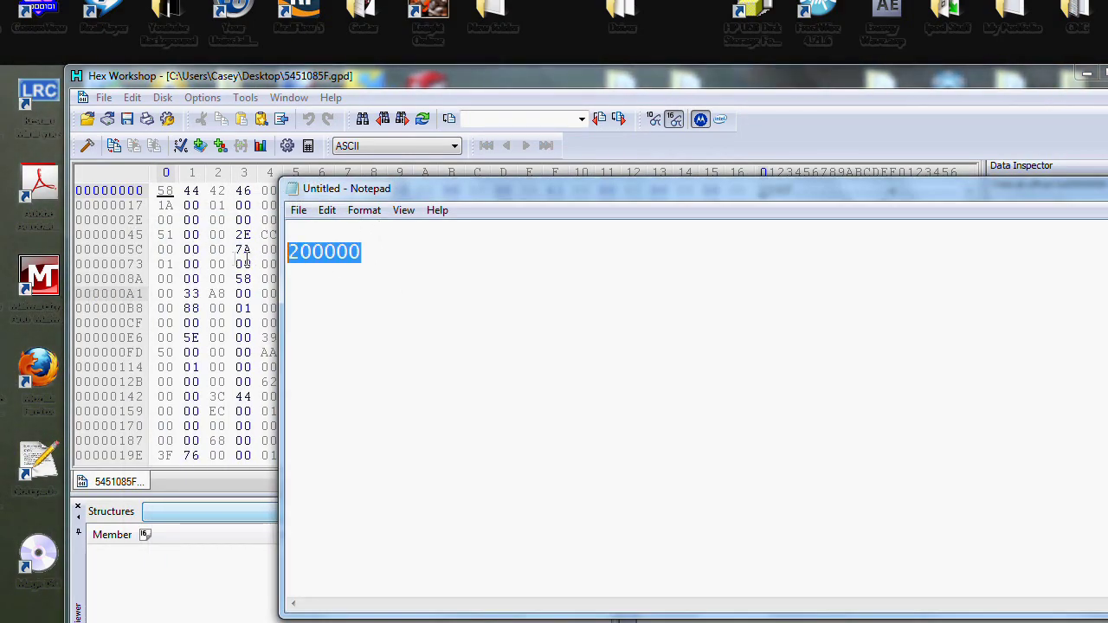
{"action": "left_click_drag", "start_coordinate": [703, 178], "coordinate": [482, 346]}
At offset 0xA8, convert 200000 to hex 00030D40 and copy it.
{"action": "left_click", "coordinate": [1046, 336]}
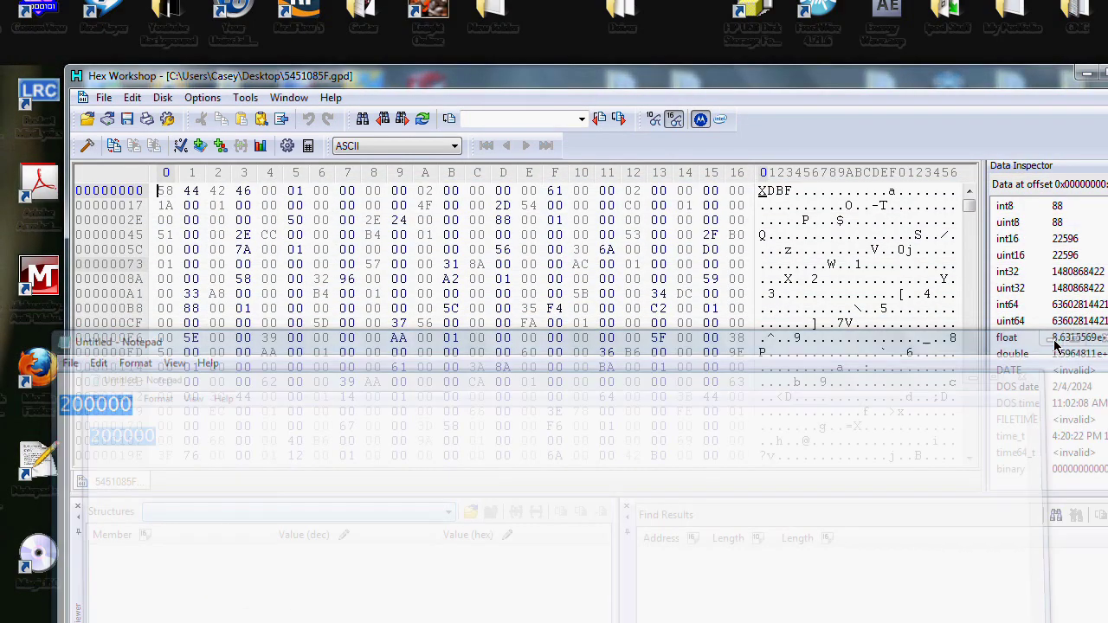
{"action": "left_click", "coordinate": [330, 294]}
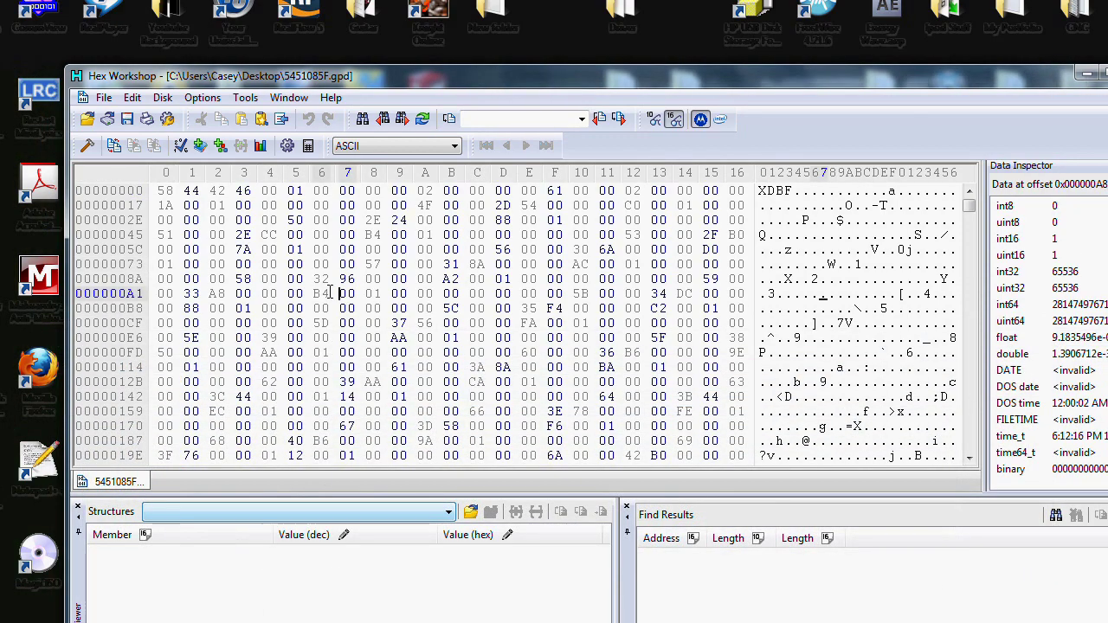
{"action": "left_click", "coordinate": [289, 148]}
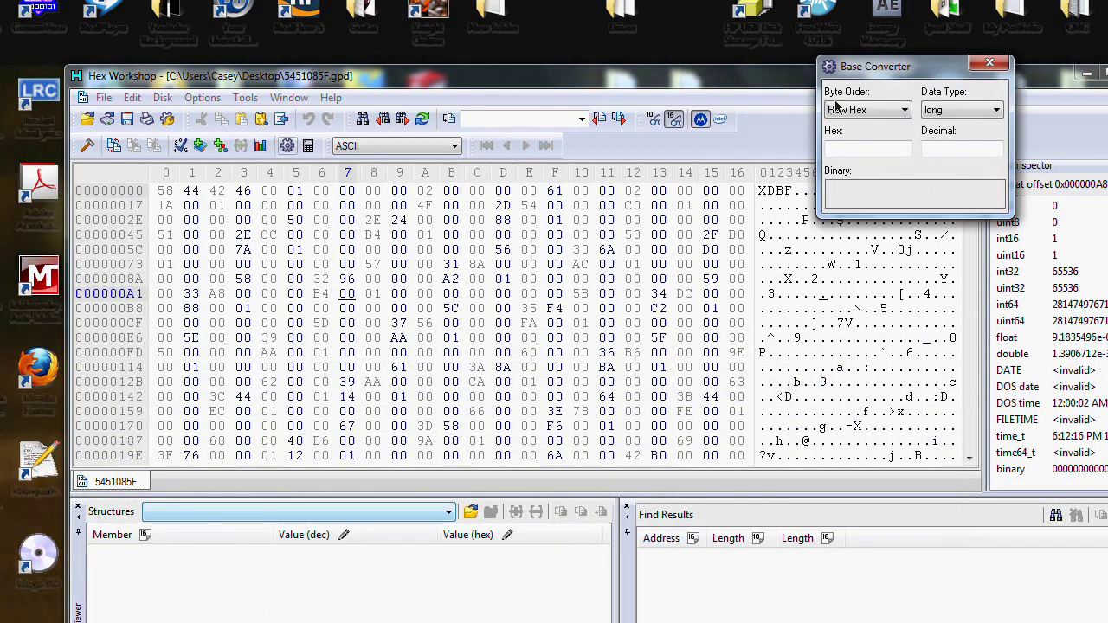
{"action": "mouse_move", "coordinate": [881, 64]}
{"action": "left_mouse_down"}
{"action": "mouse_move", "coordinate": [636, 182]}
{"action": "mouse_move", "coordinate": [570, 187]}
{"action": "left_mouse_up"}
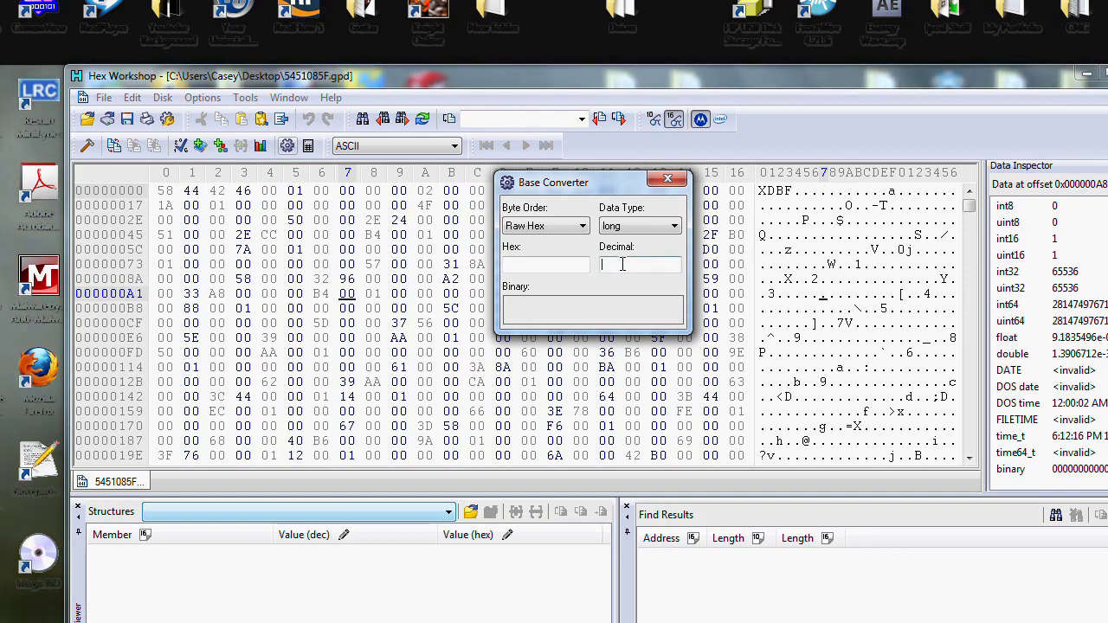
{"action": "type", "text": "00000"}
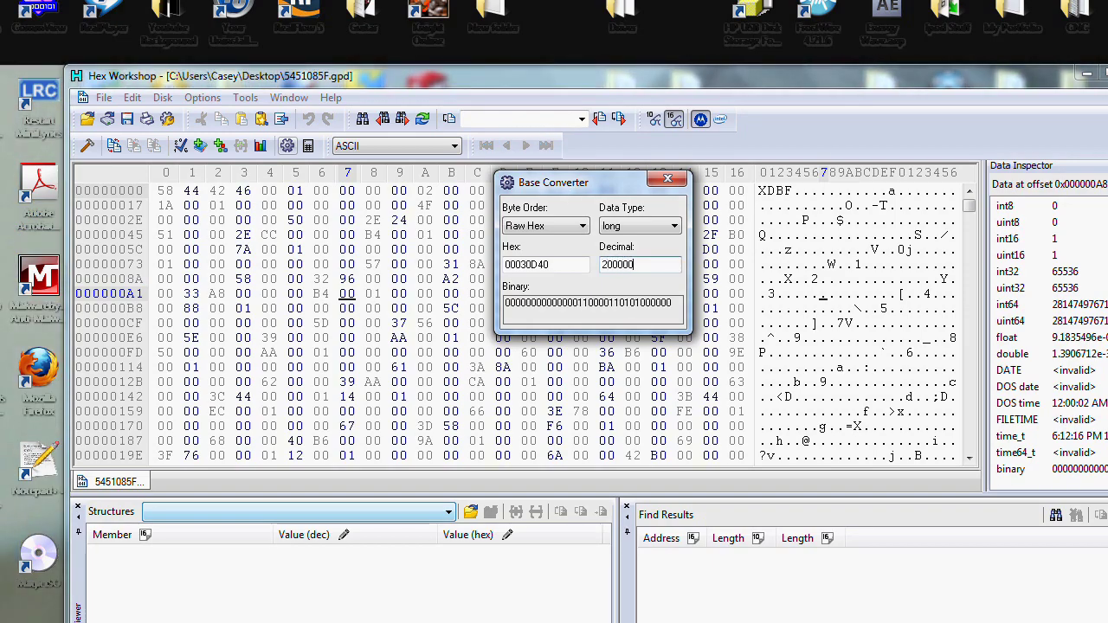
{"action": "double_click", "coordinate": [528, 264]}
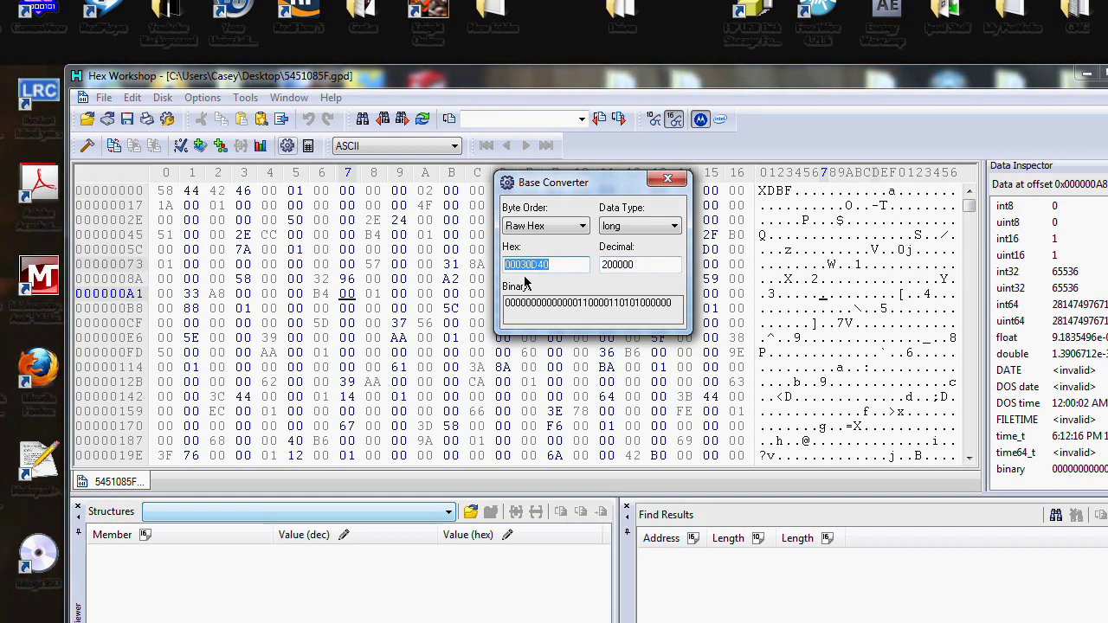
{"action": "right_click", "coordinate": [561, 263]}
{"action": "left_click", "coordinate": [582, 315]}
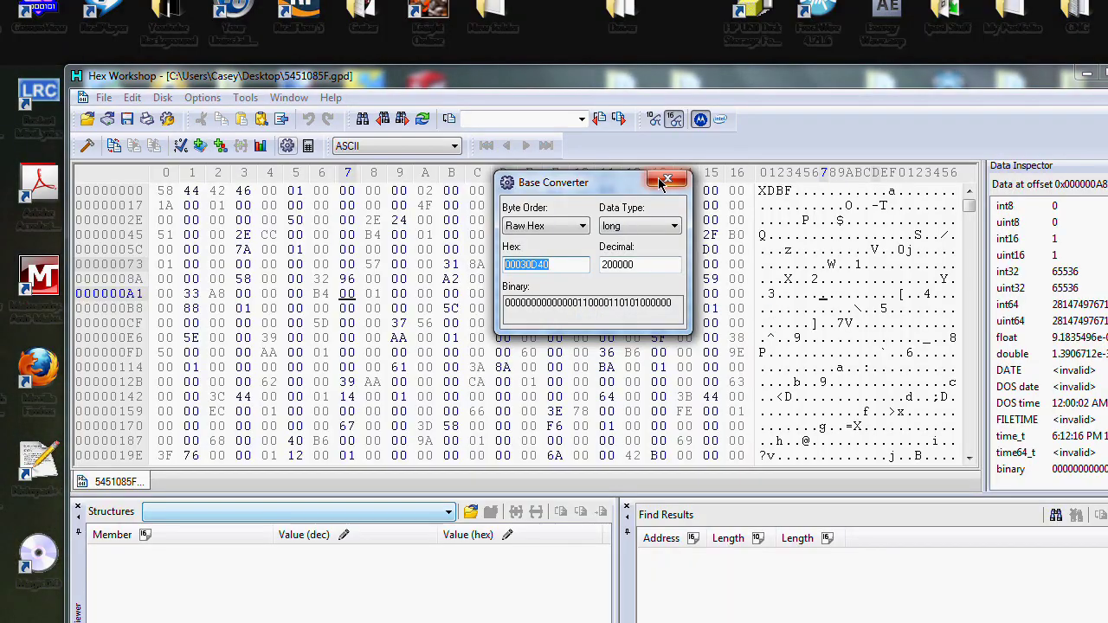
{"action": "left_click", "coordinate": [666, 180]}
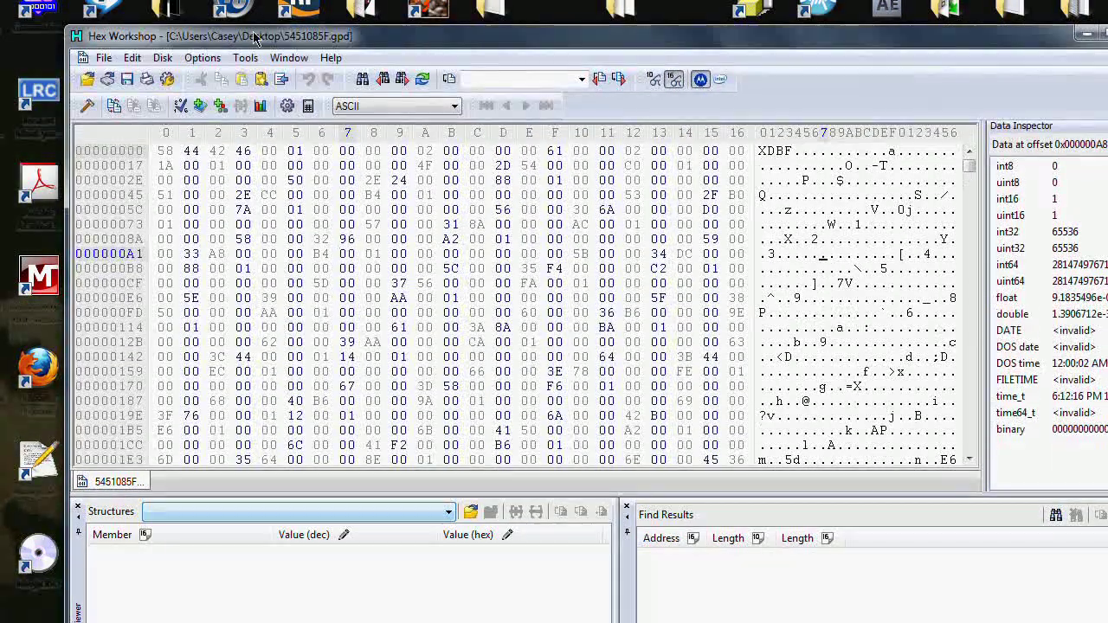
Maximize Hex Workshop and run a Find All Instances hex search for 00030D40.
{"action": "double_click", "coordinate": [322, 76]}
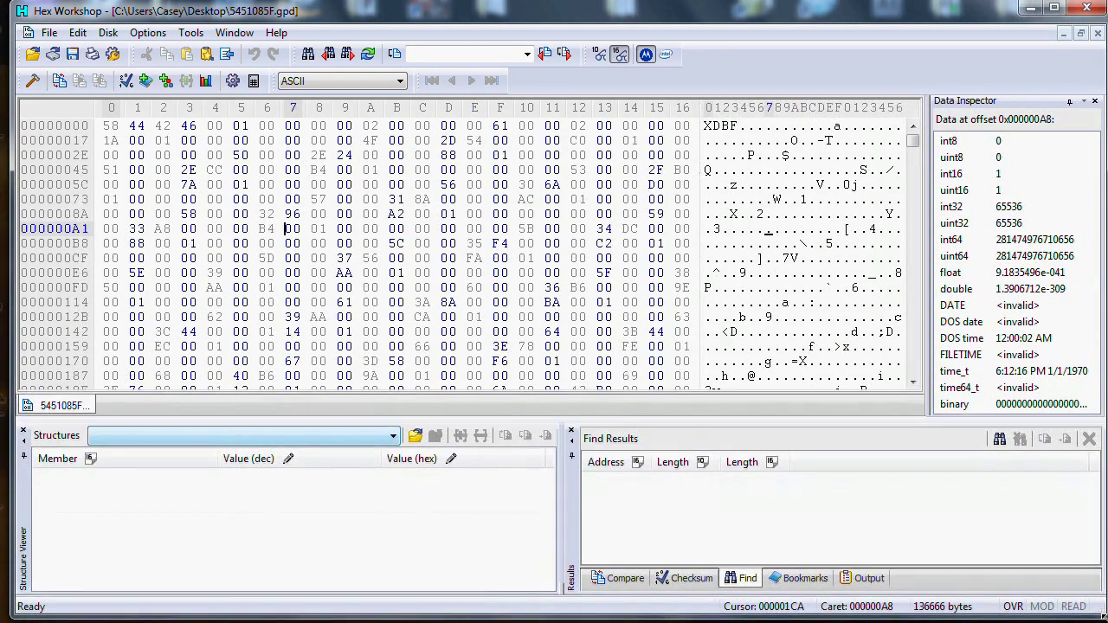
{"action": "left_click", "coordinate": [239, 214]}
{"action": "key", "text": "ctrl+f"}
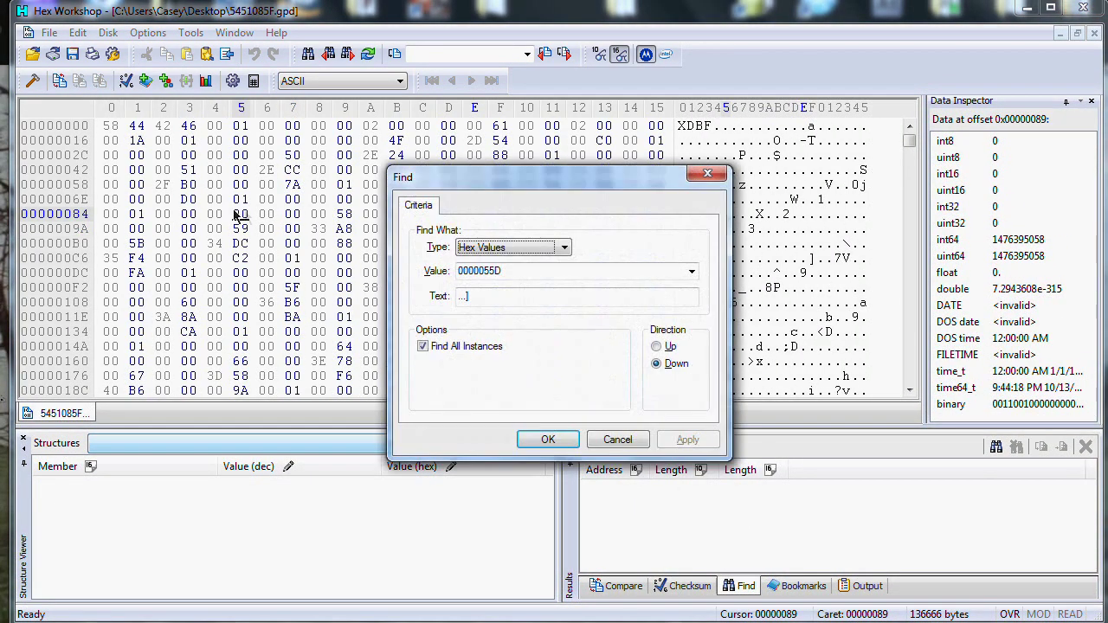
{"action": "left_click", "coordinate": [542, 271]}
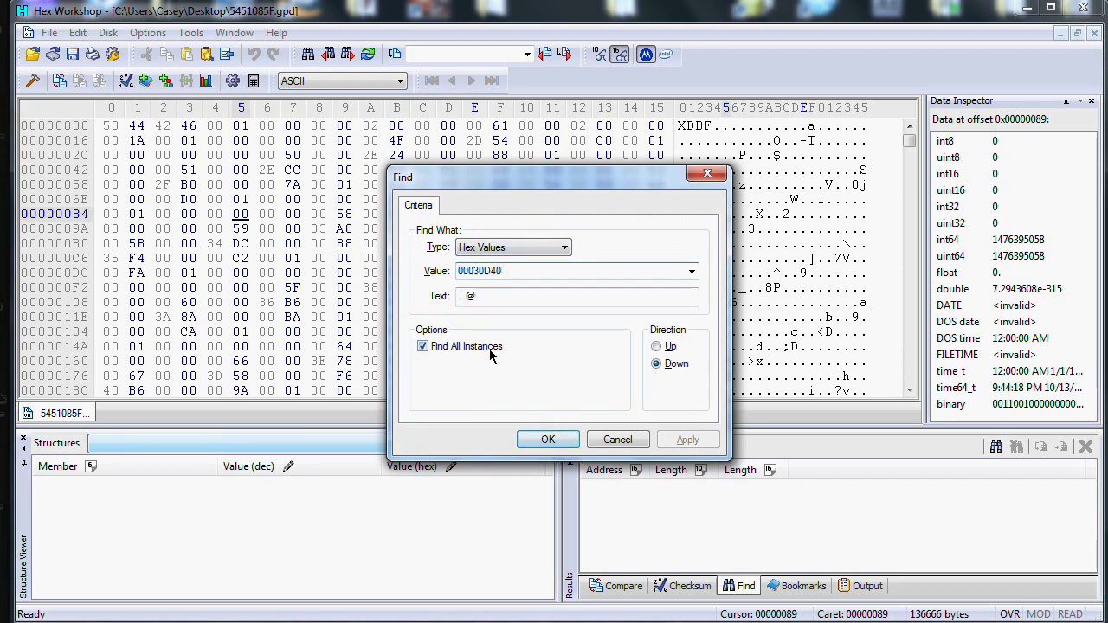
{"action": "left_click", "coordinate": [548, 439]}
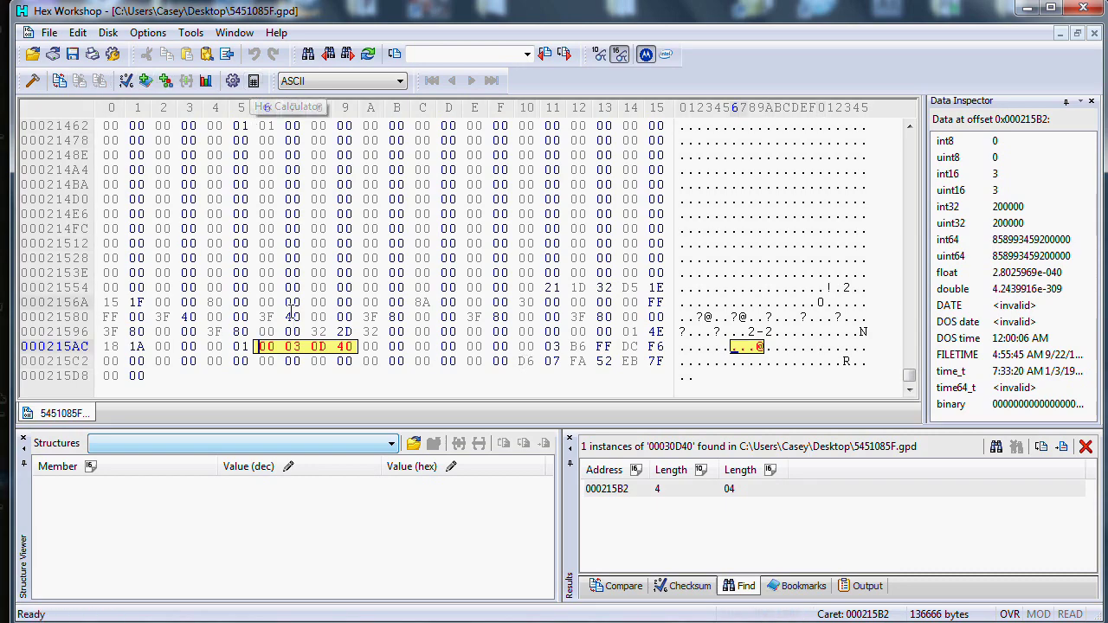
Convert 269069 to hex 00041B0D in the Base Converter, placed beside the hex editor.
{"action": "left_click", "coordinate": [232, 81]}
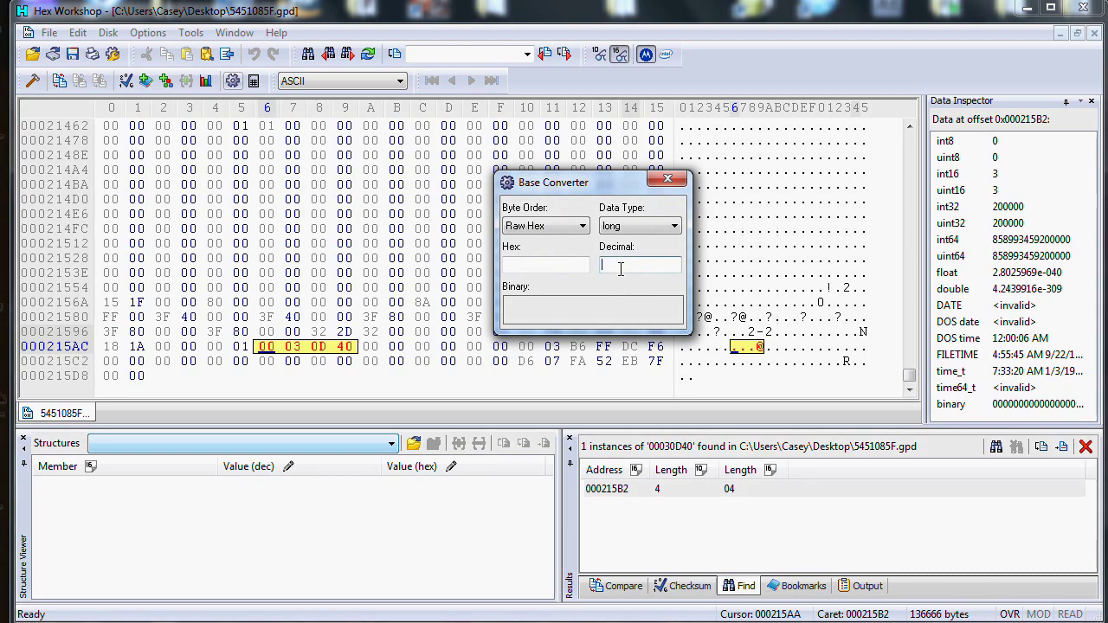
{"action": "type", "text": "069"}
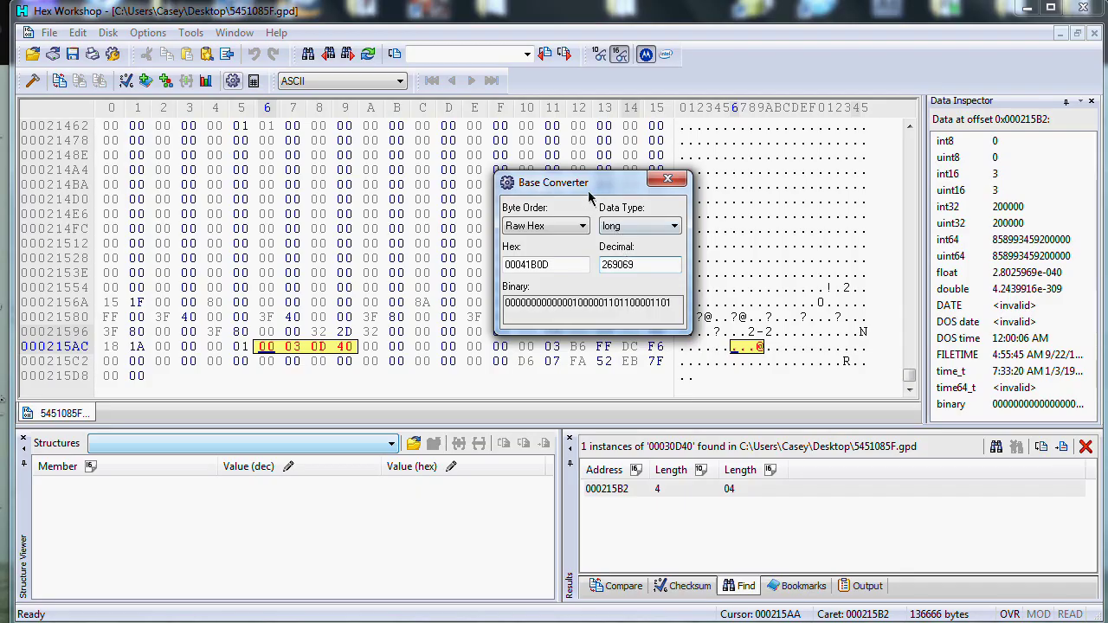
{"action": "mouse_move", "coordinate": [588, 197]}
{"action": "left_mouse_down"}
{"action": "mouse_move", "coordinate": [546, 255]}
{"action": "mouse_move", "coordinate": [530, 445]}
{"action": "mouse_move", "coordinate": [675, 371]}
{"action": "mouse_move", "coordinate": [223, 249]}
{"action": "left_mouse_up"}
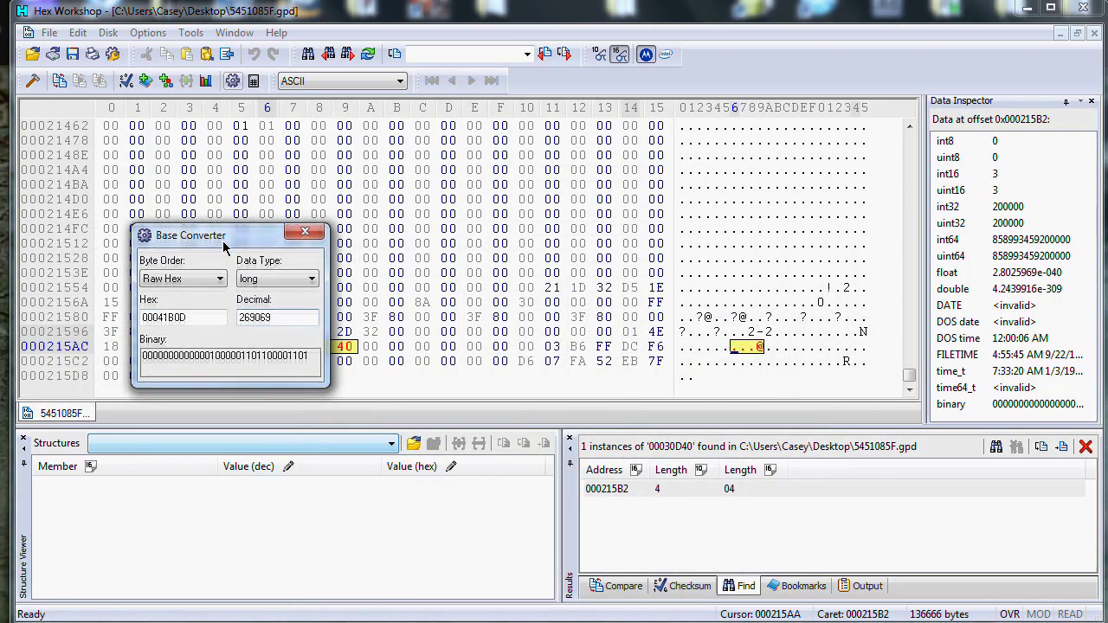
{"action": "key", "text": "Escape"}
{"action": "left_click_drag", "start_coordinate": [437, 3], "coordinate": [437, 11]}
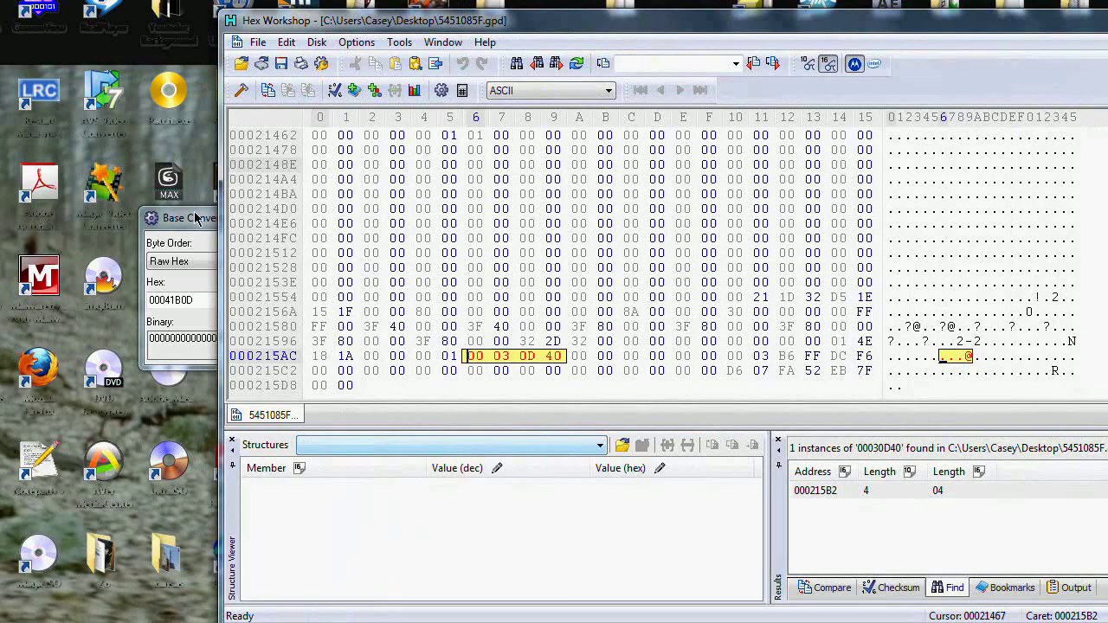
{"action": "left_click", "coordinate": [110, 207]}
{"action": "mouse_move", "coordinate": [110, 206]}
{"action": "left_mouse_down"}
{"action": "mouse_move", "coordinate": [61, 213]}
{"action": "mouse_move", "coordinate": [93, 217]}
{"action": "left_mouse_up"}
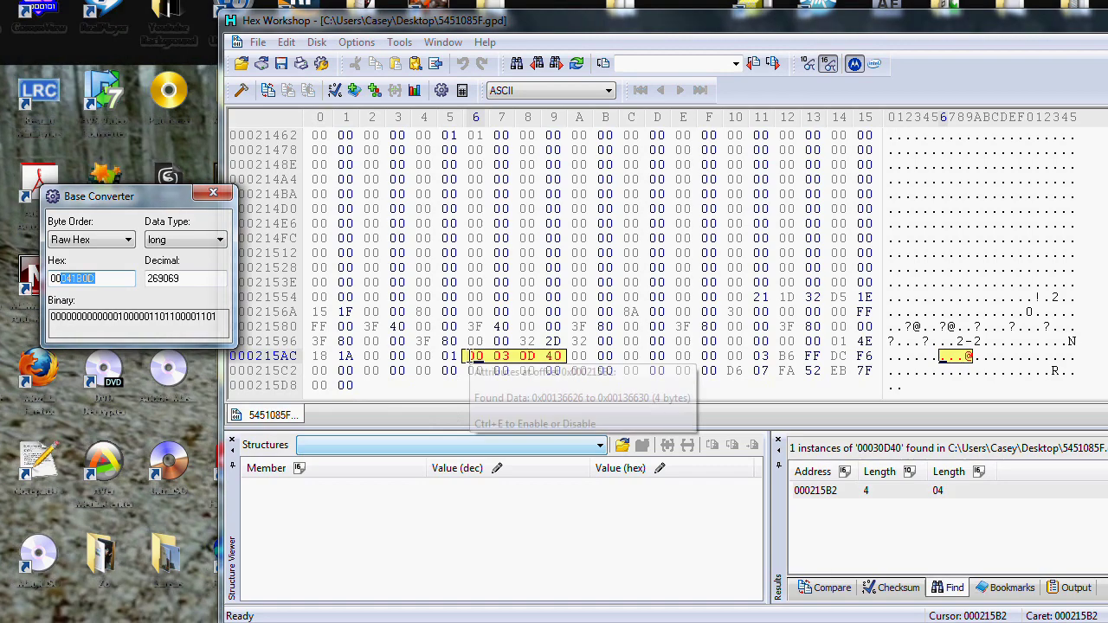
Overwrite the salvage bytes at 000215B2 with 00 04 1B 0D.
{"action": "left_click", "coordinate": [564, 374]}
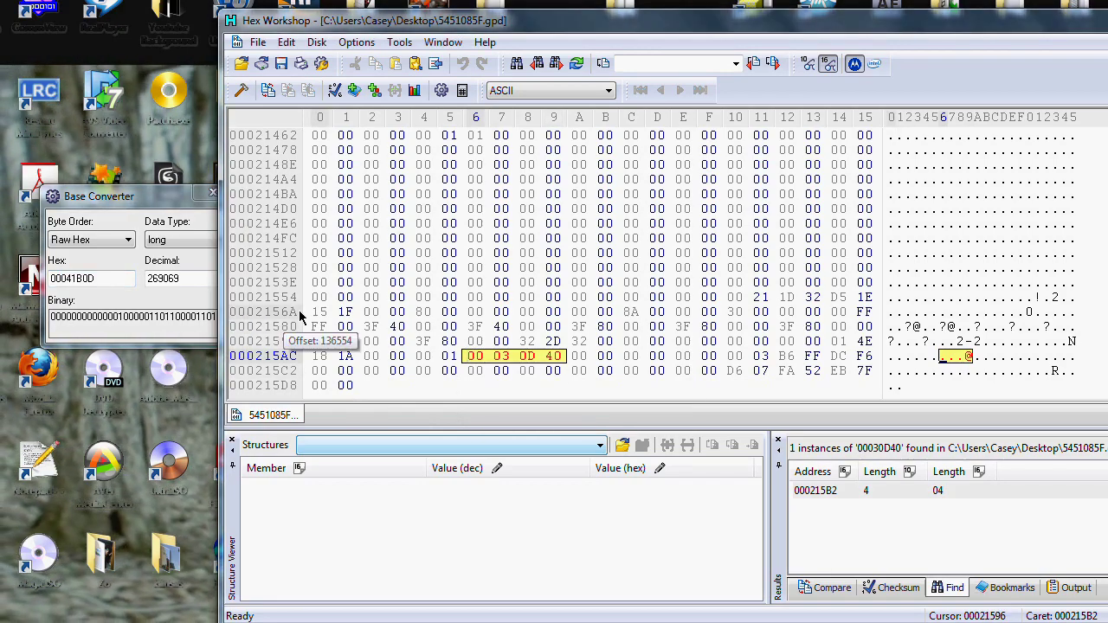
{"action": "key", "text": "Right"}
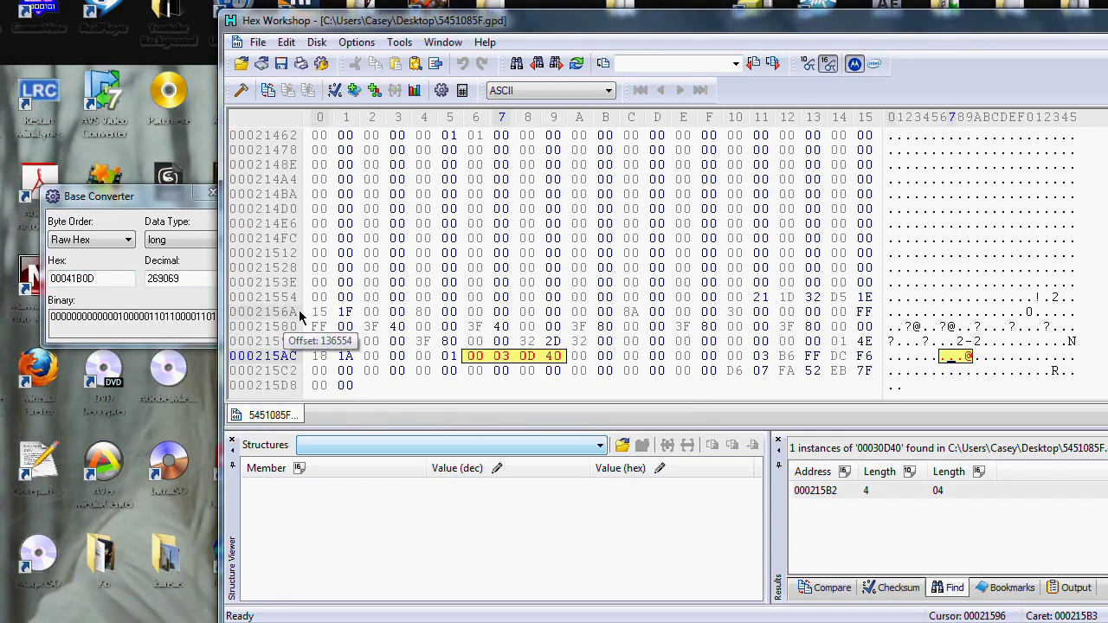
{"action": "type", "text": "41"}
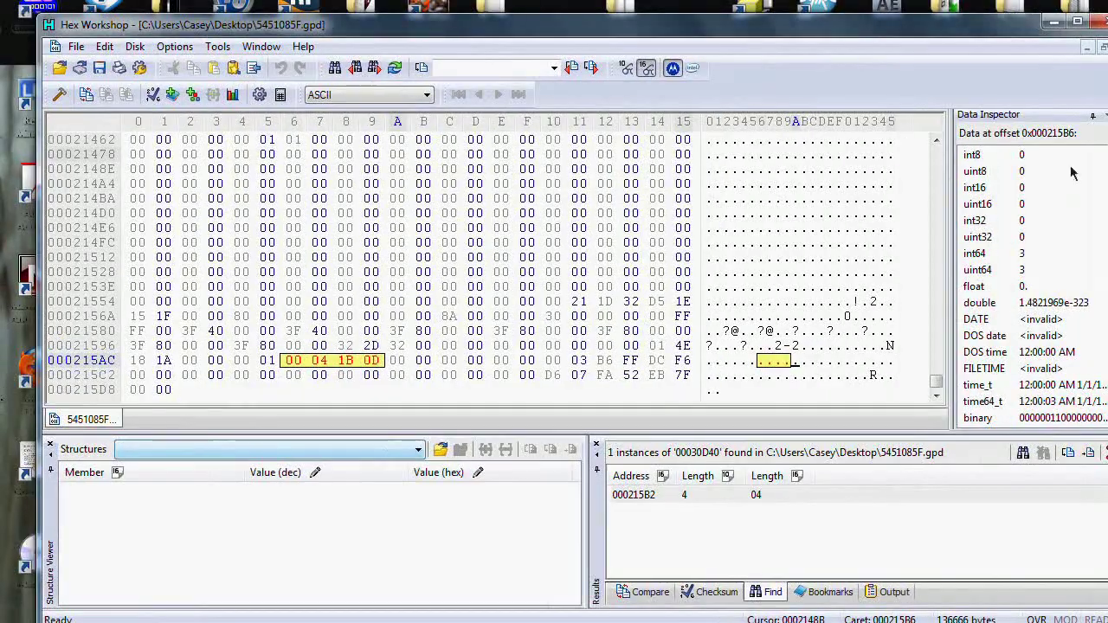
Minimize Hex Workshop, close the Base Converter, and bring Modio's file list back.
{"action": "left_click", "coordinate": [1050, 27]}
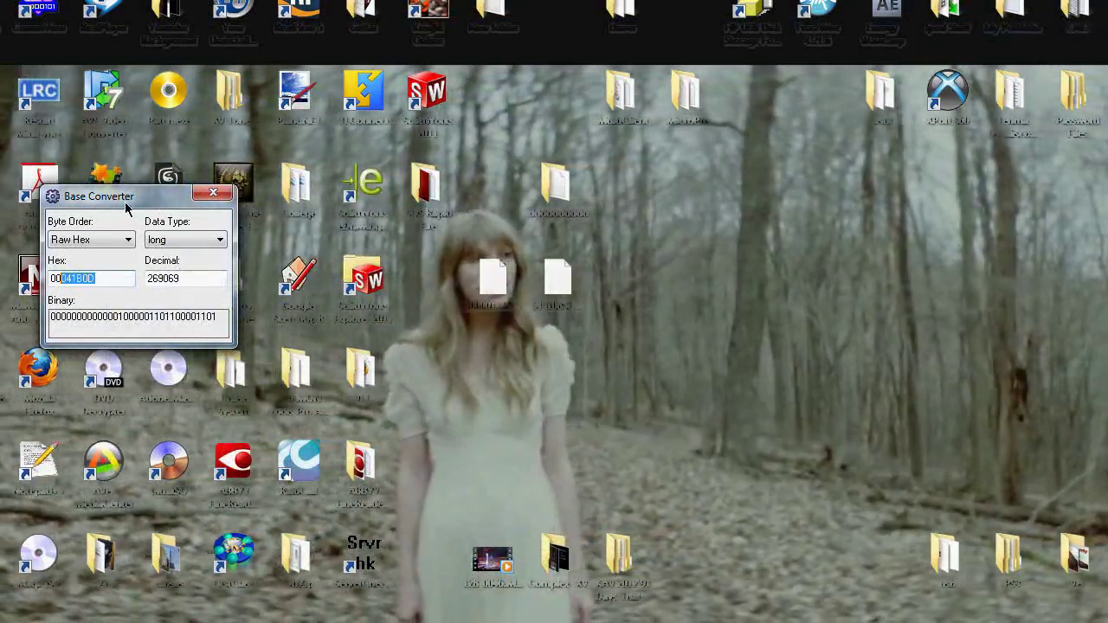
{"action": "mouse_move", "coordinate": [147, 204]}
{"action": "left_mouse_down"}
{"action": "mouse_move", "coordinate": [494, 268]}
{"action": "mouse_move", "coordinate": [542, 361]}
{"action": "left_mouse_up"}
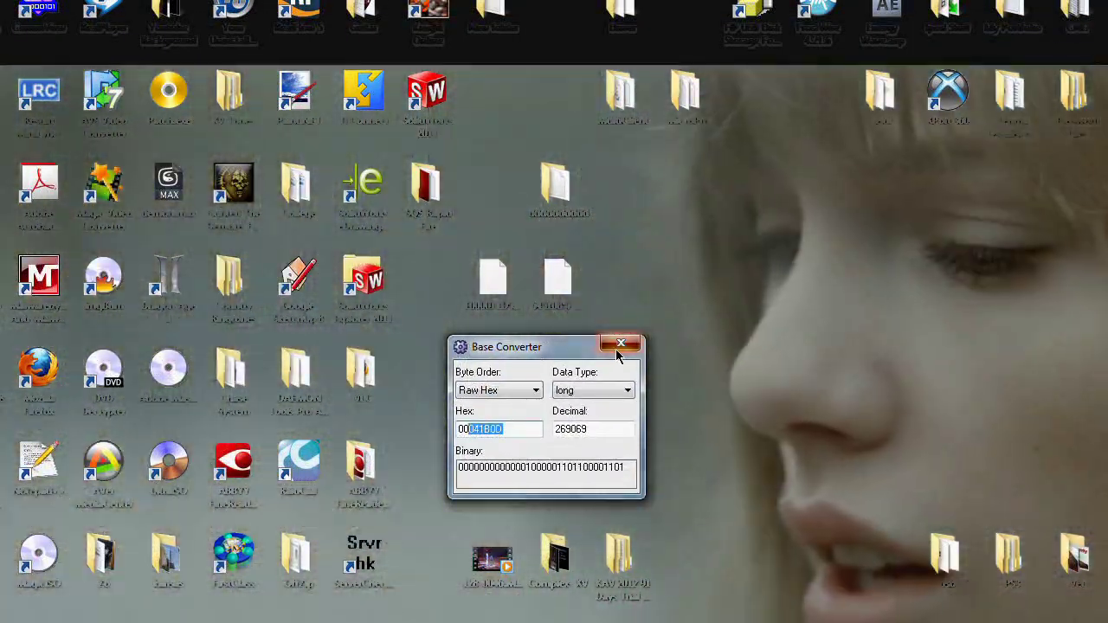
{"action": "left_click", "coordinate": [618, 342]}
{"action": "double_click", "coordinate": [587, 310]}
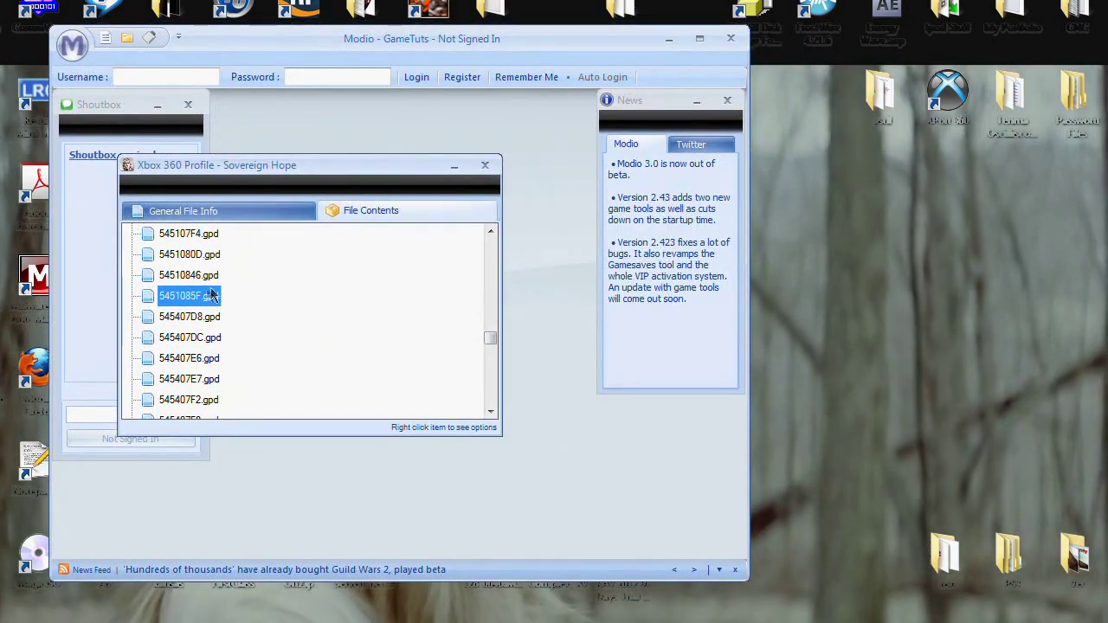
Replace the profile's 5451085F.gpd with the edited 5451085F.gpd from the desktop.
{"action": "right_click", "coordinate": [191, 301]}
{"action": "left_click", "coordinate": [245, 321]}
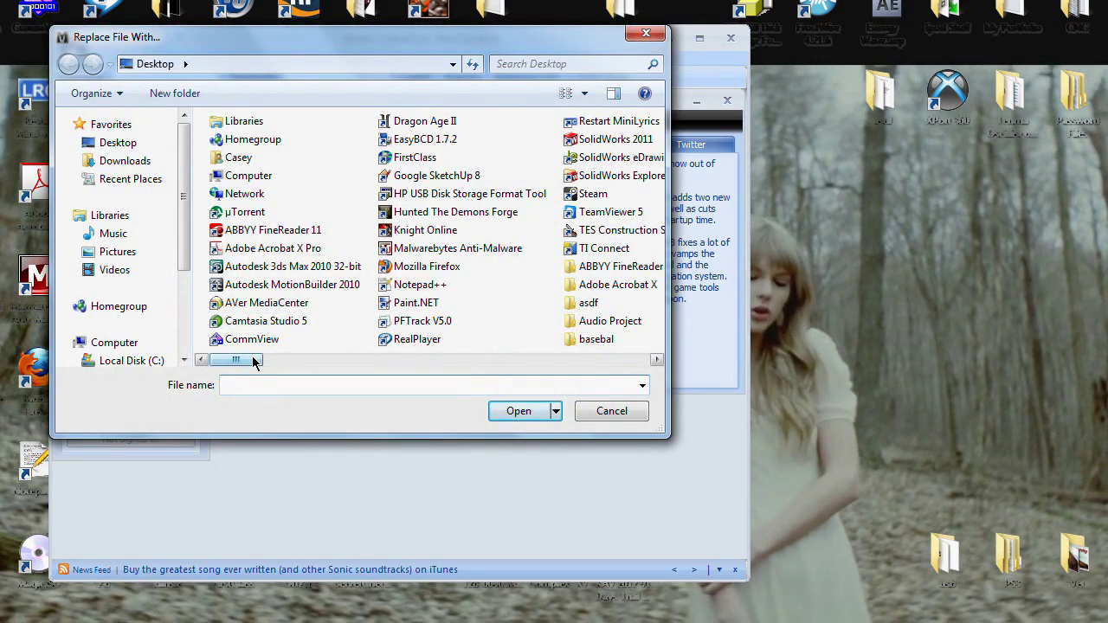
{"action": "mouse_move", "coordinate": [253, 362]}
{"action": "left_mouse_down"}
{"action": "mouse_move", "coordinate": [507, 381]}
{"action": "mouse_move", "coordinate": [532, 363]}
{"action": "mouse_move", "coordinate": [523, 370]}
{"action": "left_mouse_up"}
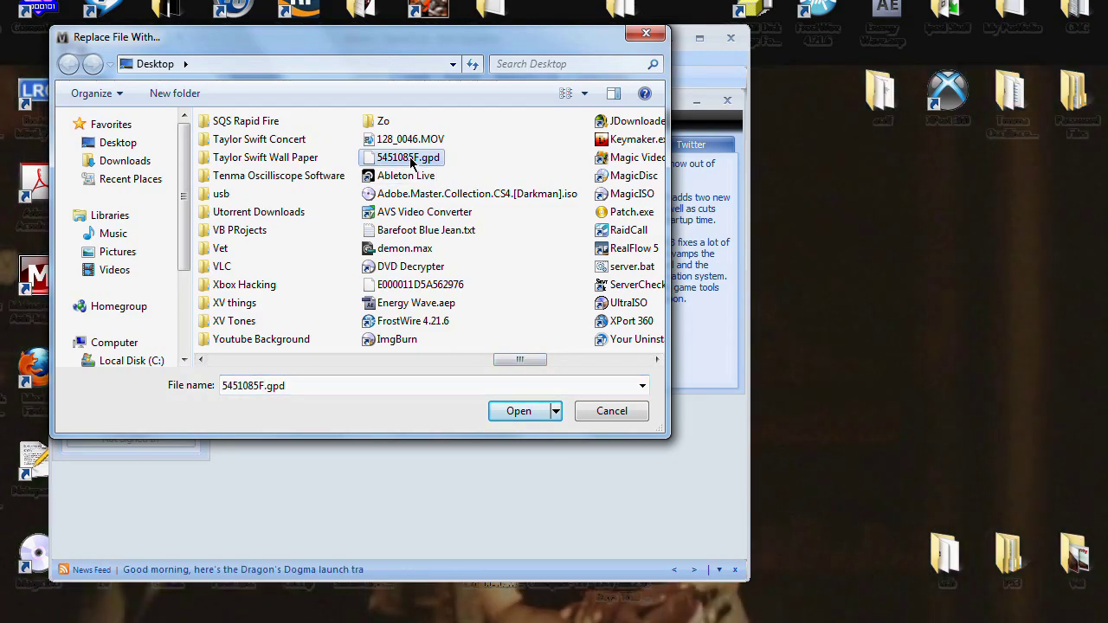
{"action": "double_click", "coordinate": [412, 159]}
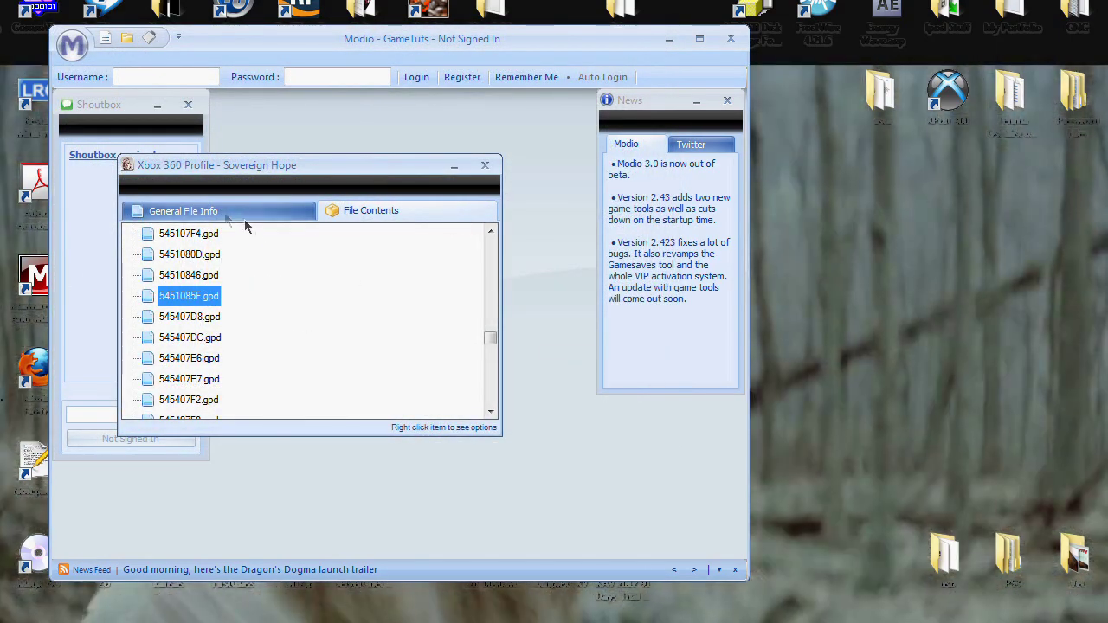
Rehash and resign the profile from General File Info, then close Modio.
{"action": "left_click", "coordinate": [243, 216]}
{"action": "left_click", "coordinate": [436, 413]}
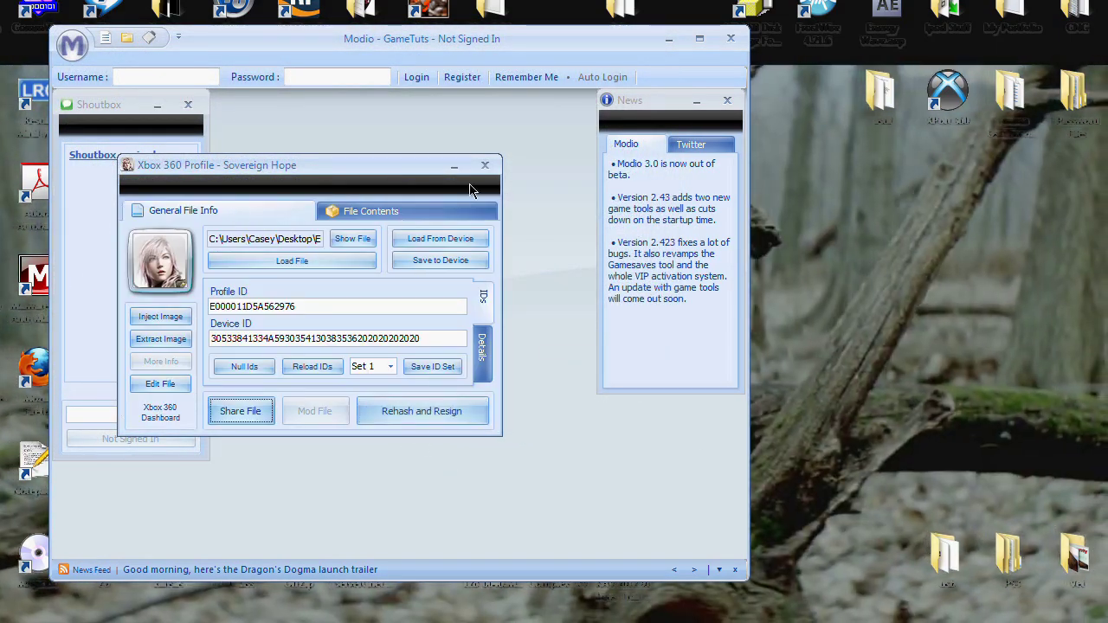
{"action": "left_click", "coordinate": [485, 165]}
{"action": "left_click", "coordinate": [670, 38]}
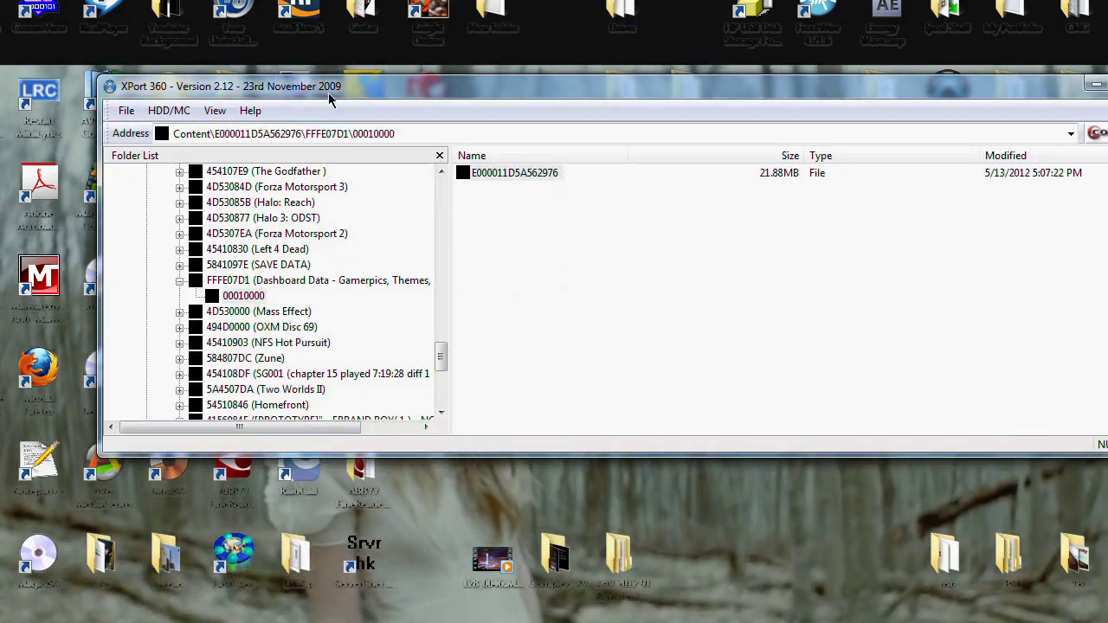
Delete the old profile file and copy the edited one into the 00010000 folder.
{"action": "left_click_drag", "start_coordinate": [332, 87], "coordinate": [279, 26]}
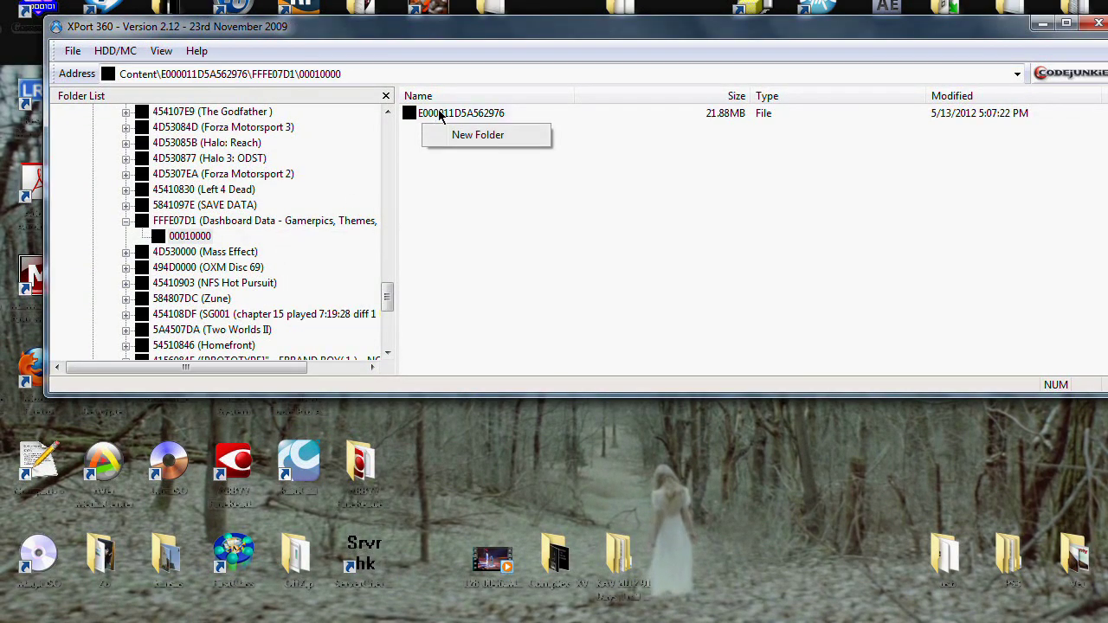
{"action": "left_click", "coordinate": [479, 165]}
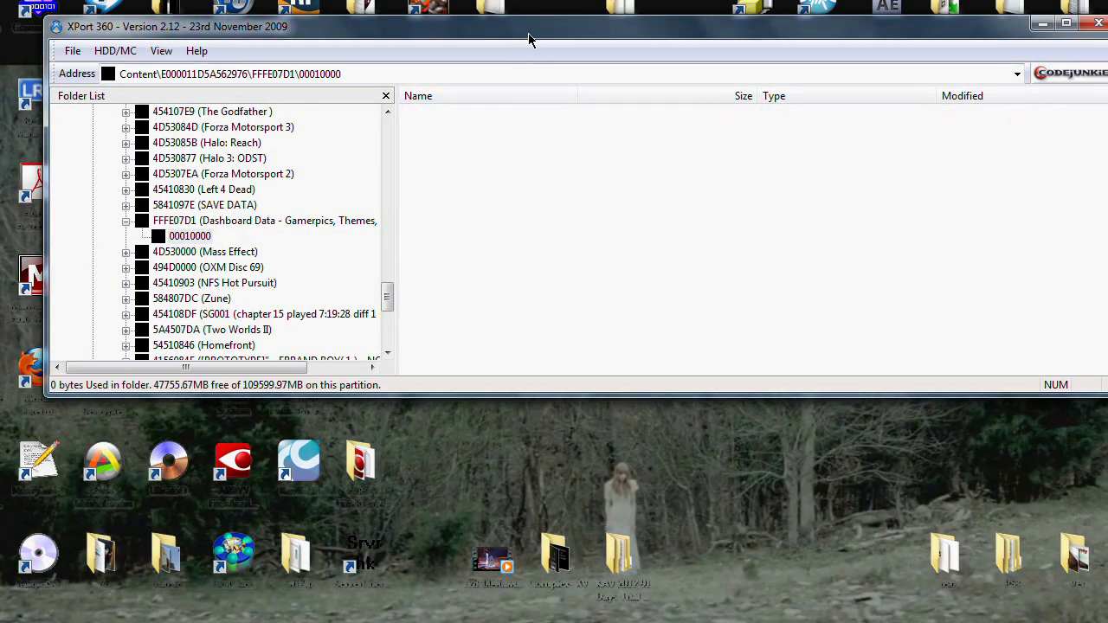
{"action": "left_click_drag", "start_coordinate": [530, 40], "coordinate": [569, 312]}
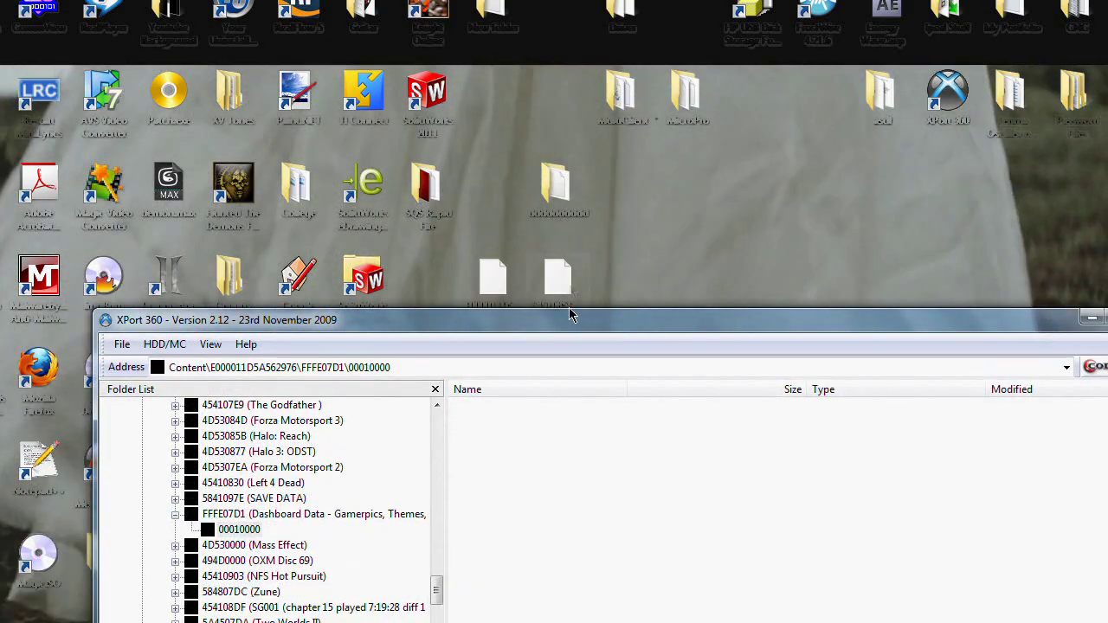
{"action": "left_click_drag", "start_coordinate": [563, 277], "coordinate": [693, 277]}
{"action": "left_click_drag", "start_coordinate": [492, 277], "coordinate": [633, 209]}
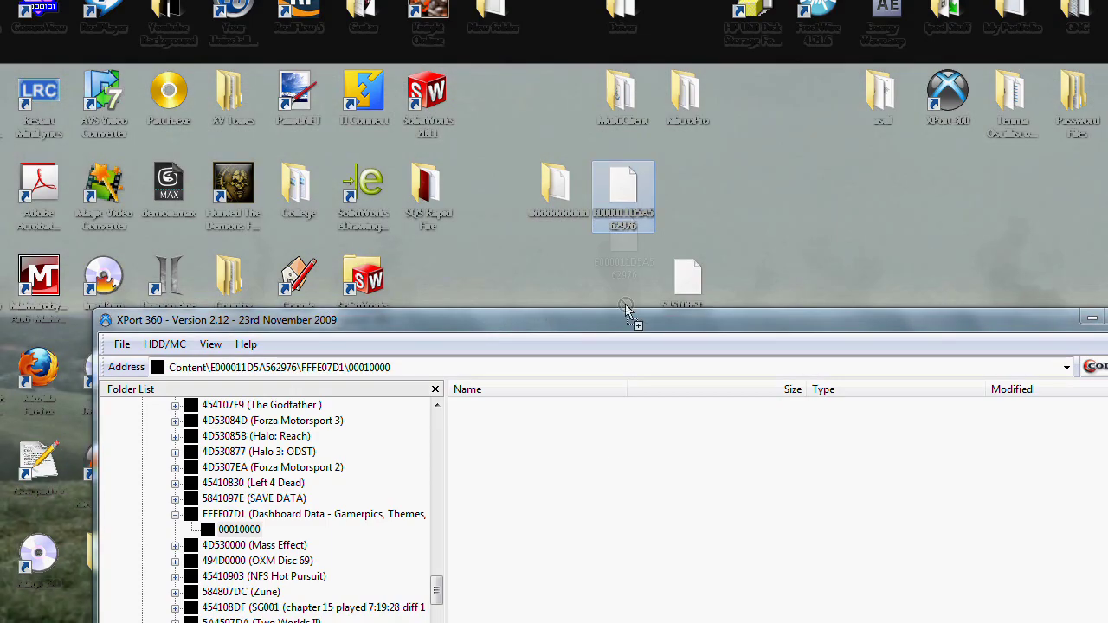
{"action": "left_click_drag", "start_coordinate": [633, 209], "coordinate": [583, 396]}
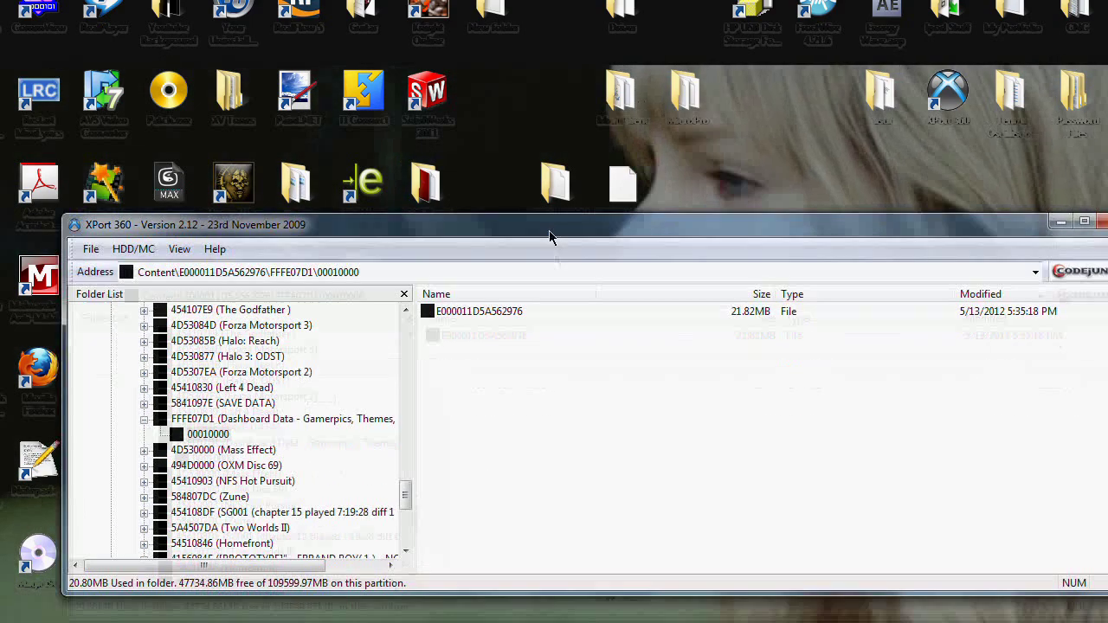
Close the connected Xbox 360 drive in XPort 360 via File > Close.
{"action": "left_click_drag", "start_coordinate": [582, 335], "coordinate": [553, 183]}
{"action": "left_click", "coordinate": [93, 192]}
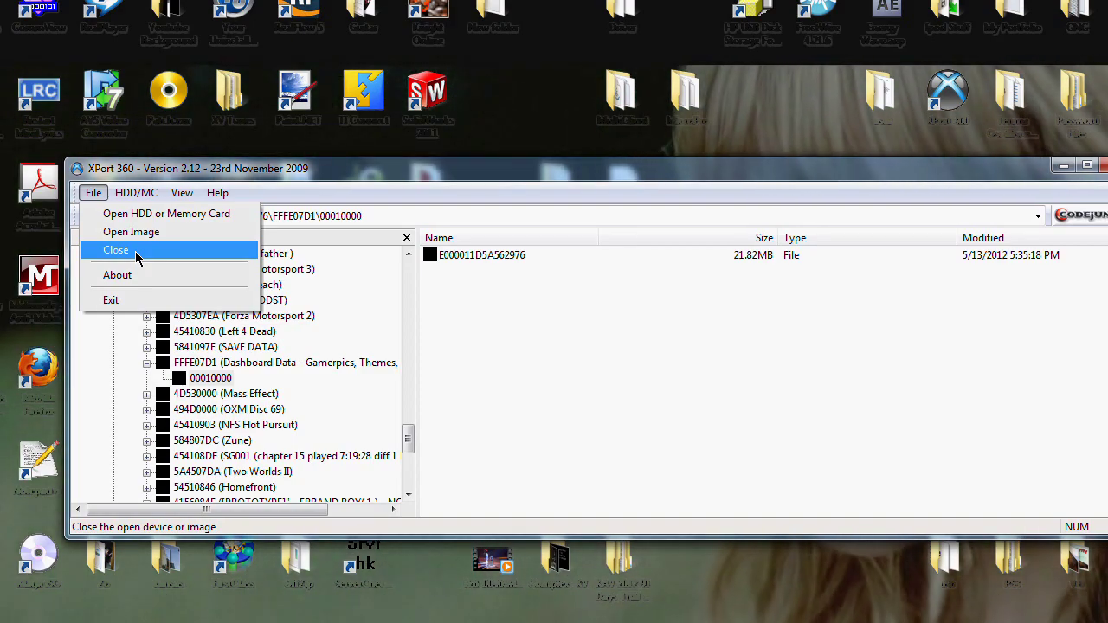
{"action": "left_click", "coordinate": [136, 252]}
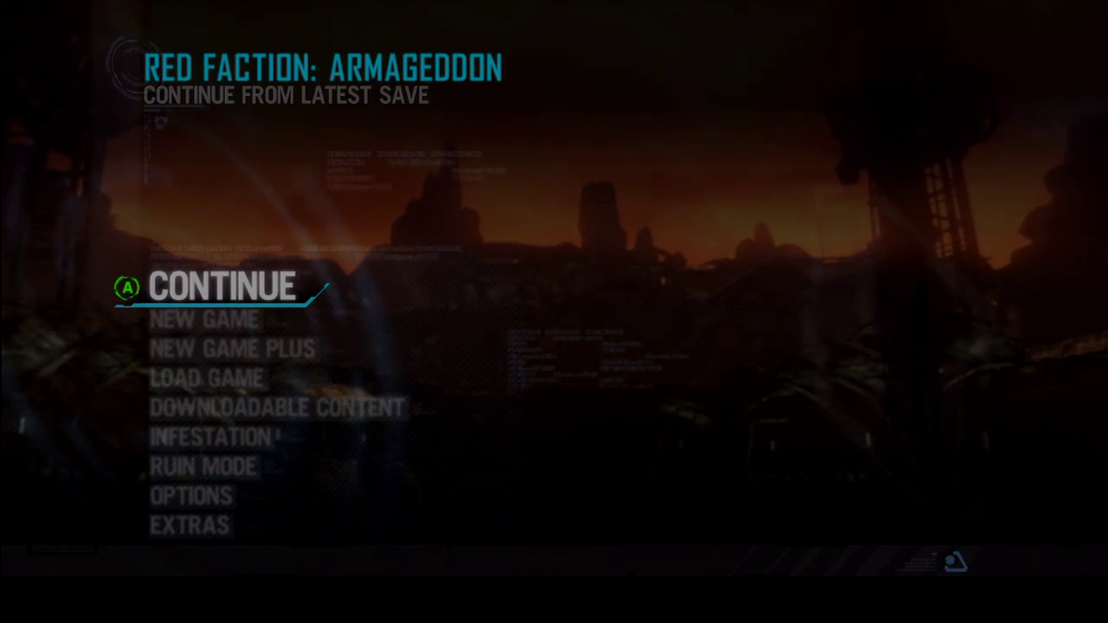
Move down the main menu to LOAD GAME and open the saved games list.
{"action": "key", "text": "Down"}
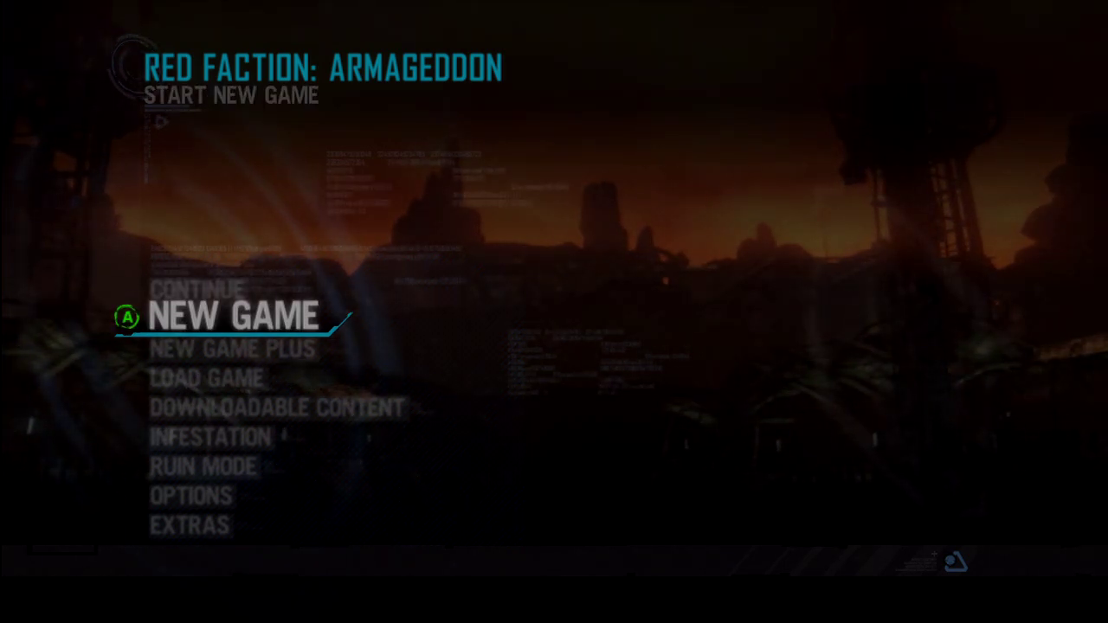
{"action": "key", "text": "Down"}
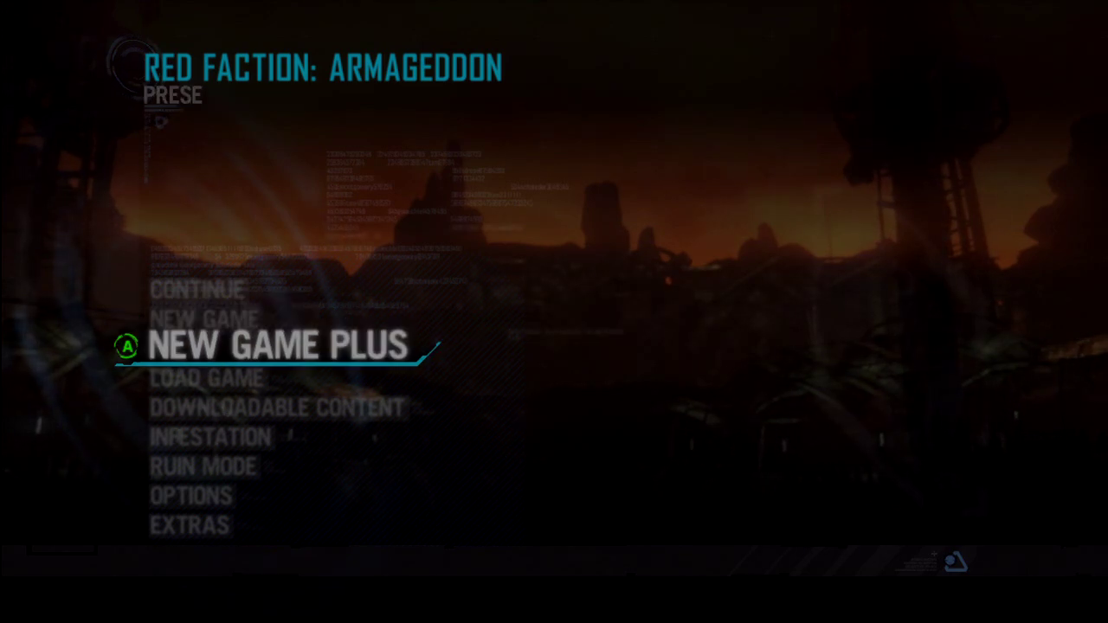
{"action": "key", "text": "Down"}
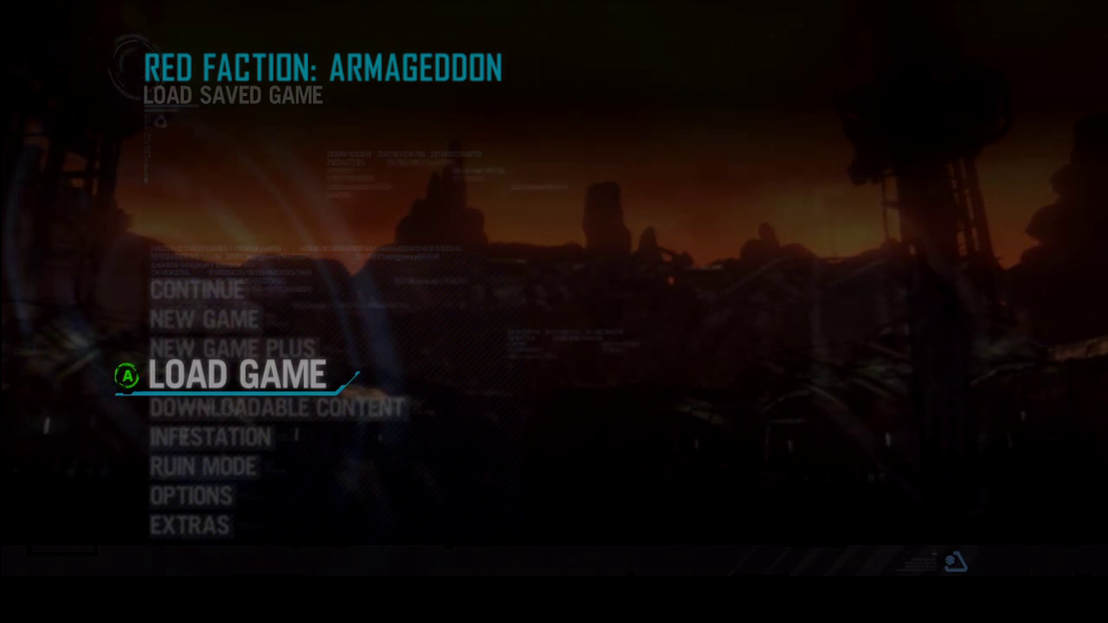
{"action": "key", "text": "Return"}
Load the 15:22 User Save, accept the autosave warning, and pause to see 269,069 salvage.
{"action": "key", "text": "Down"}
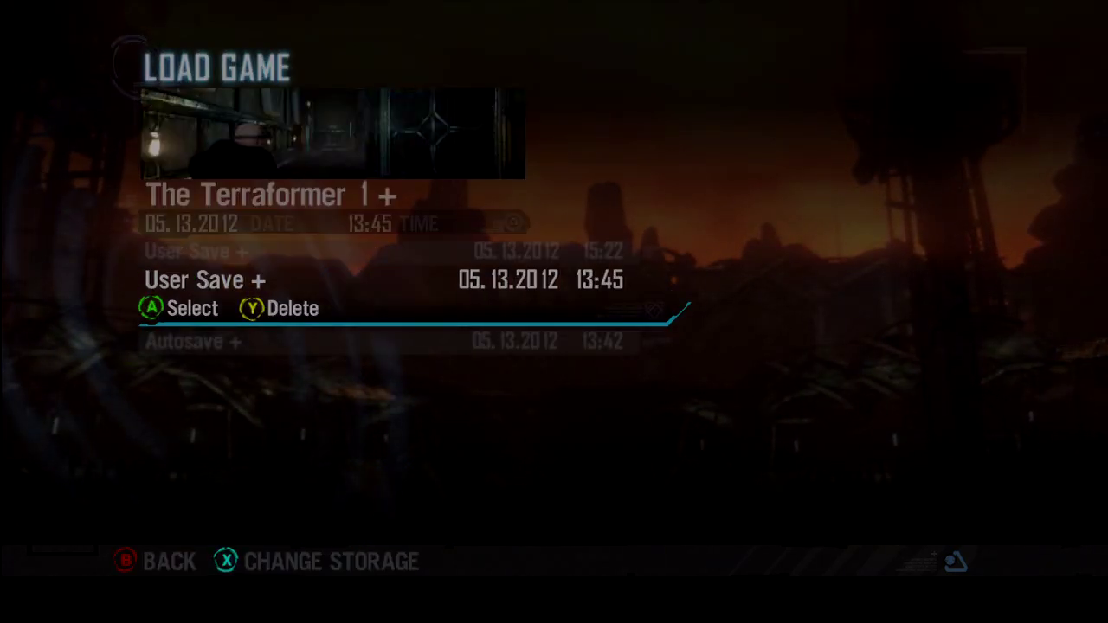
{"action": "key", "text": "Up"}
{"action": "key", "text": "Return"}
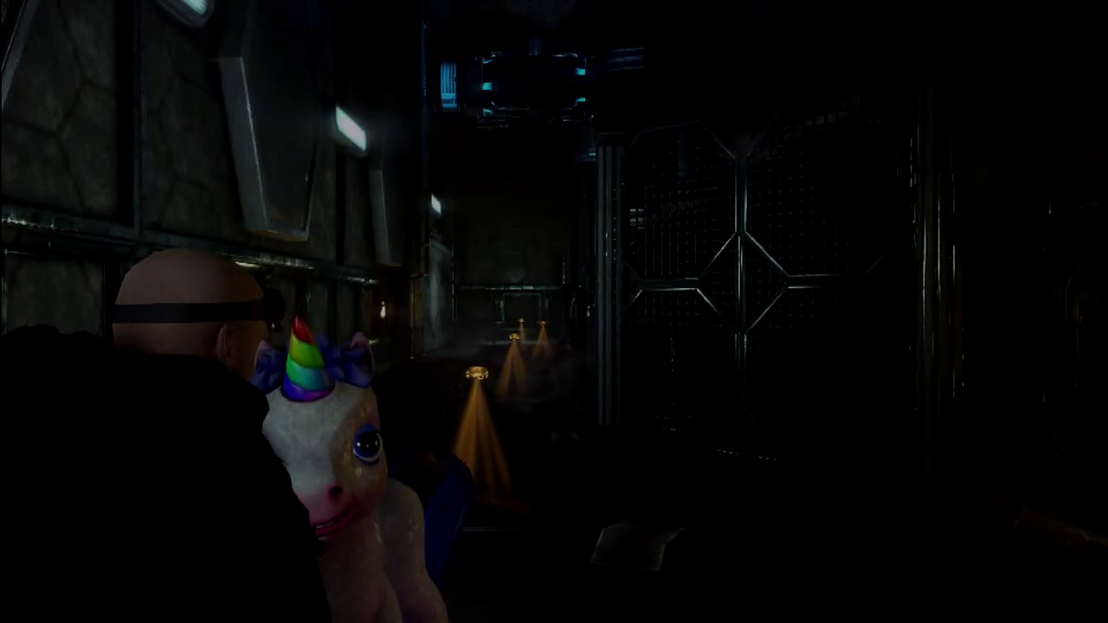
{"action": "key", "text": "Escape"}
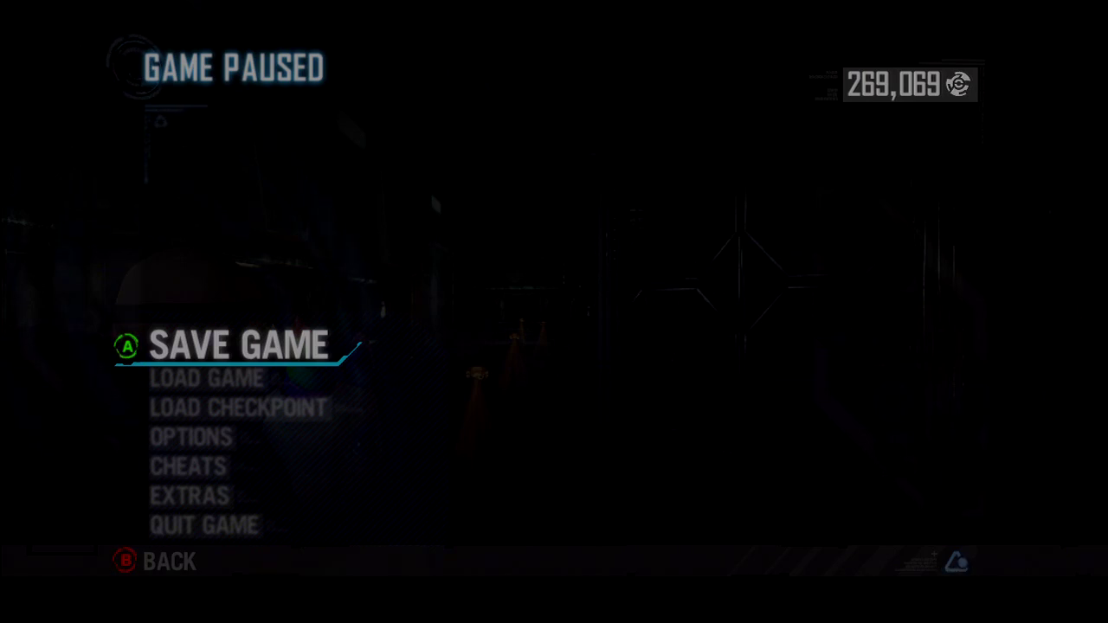
Resume play and fire the unicorn weapon down the corridor.
{"action": "key", "text": "Escape"}
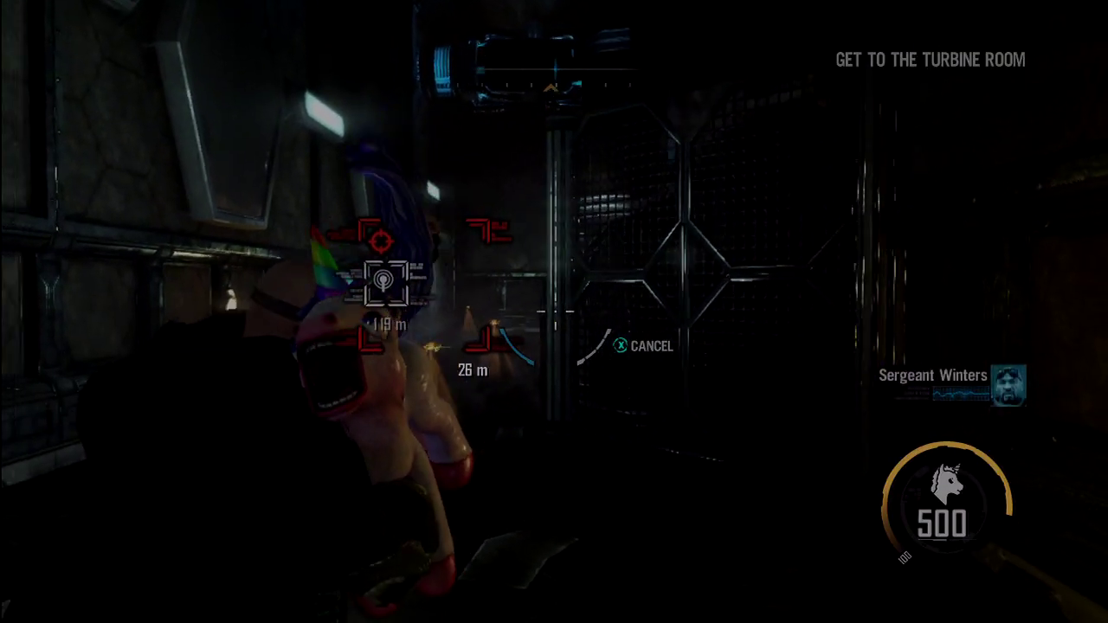
{"action": "left_click_drag", "start_coordinate": [554, 310], "coordinate": [554, 310]}
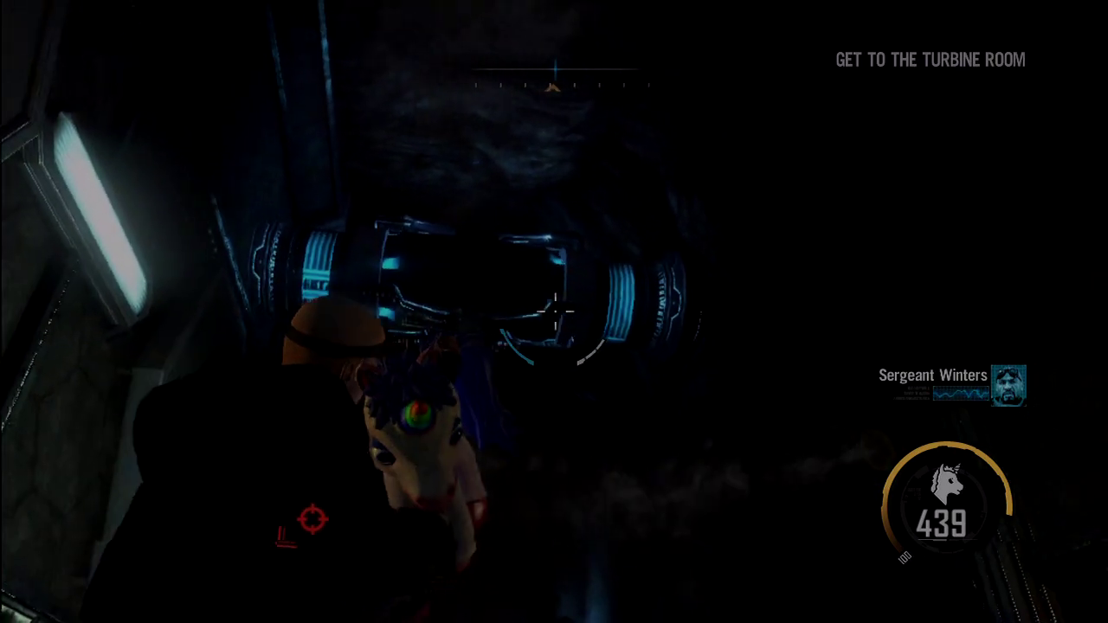
{"action": "left_click_drag", "start_coordinate": [555, 310], "coordinate": [555, 310]}
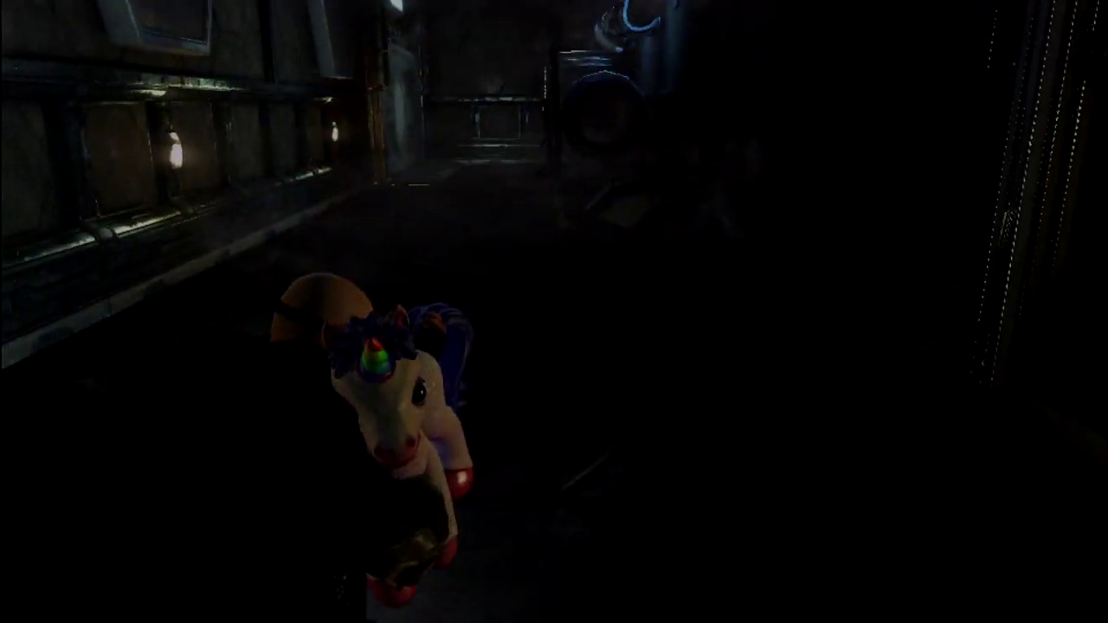
Buy unlimited Plasma Beam/Mr. Toots ammo for 5,000 salvage from Cheats, then resume play.
{"action": "key", "text": "Escape"}
{"action": "key", "text": "Up"}
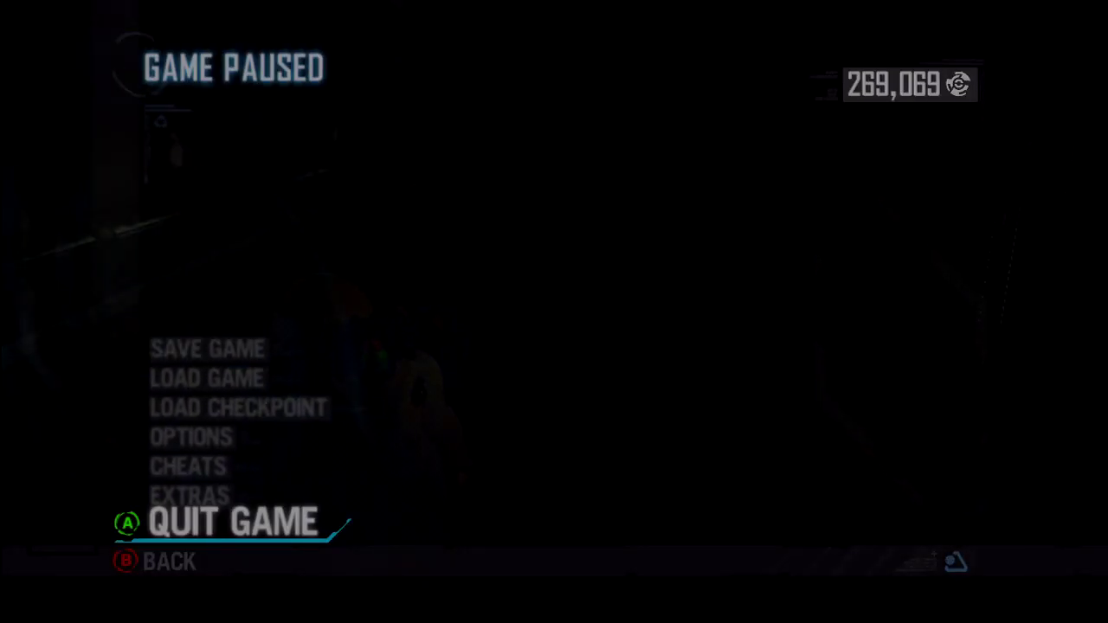
{"action": "key", "text": "Up"}
{"action": "key", "text": "Up"}
{"action": "key", "text": "Return"}
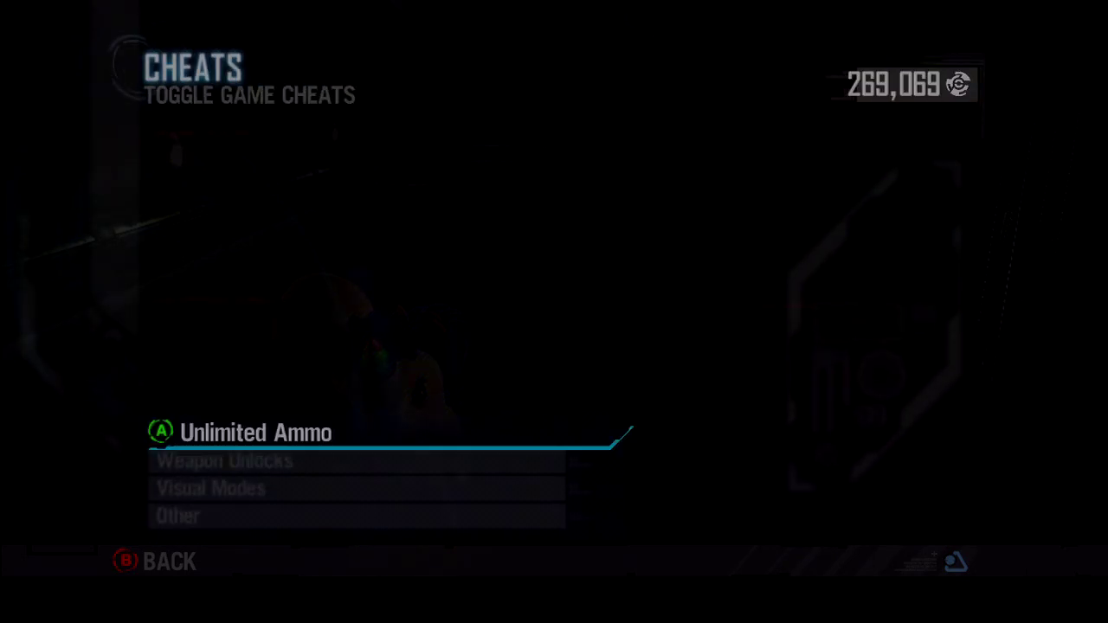
{"action": "key", "text": "Return"}
{"action": "key", "text": "Up"}
{"action": "key", "text": "Up"}
{"action": "key", "text": "Up"}
{"action": "key", "text": "Up"}
{"action": "key", "text": "Up"}
{"action": "key", "text": "Up"}
{"action": "key", "text": "Up"}
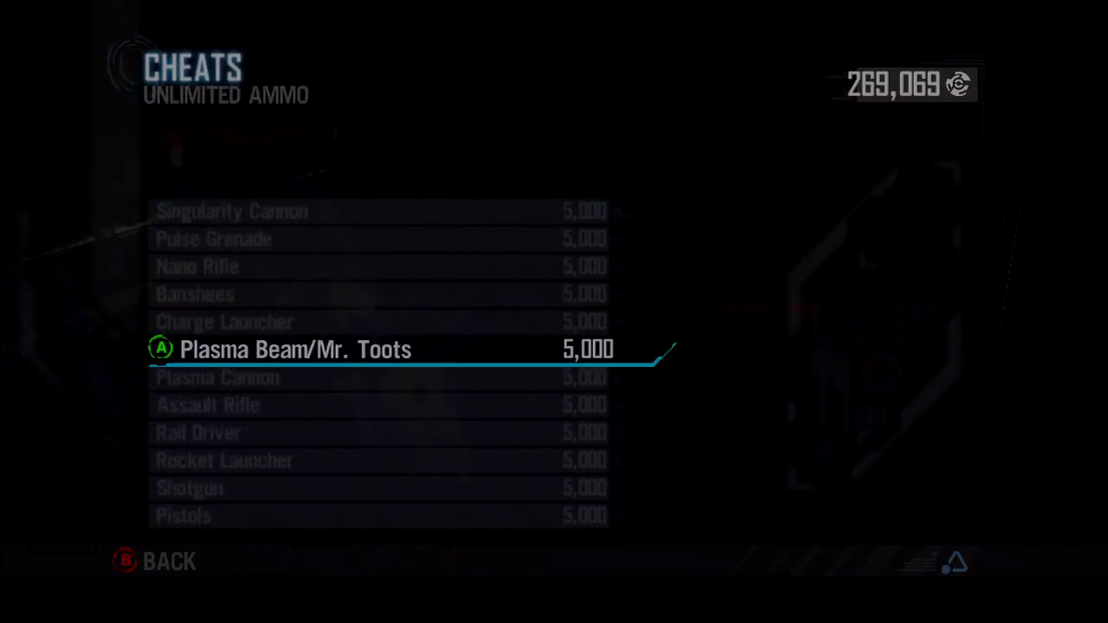
{"action": "key", "text": "Return"}
{"action": "key", "text": "Up"}
{"action": "key", "text": "Return"}
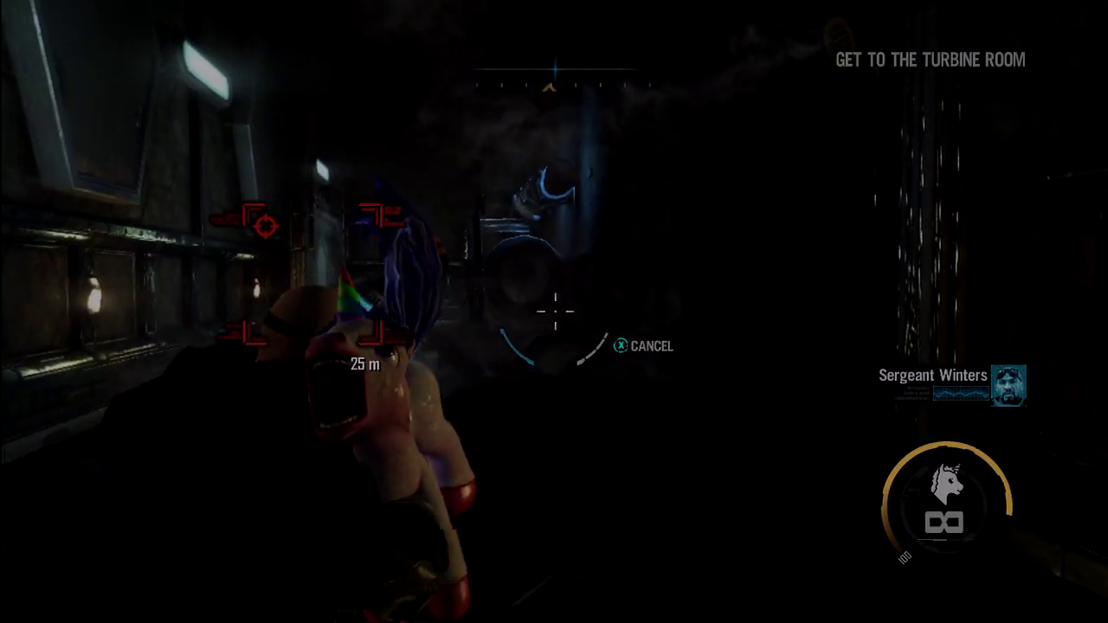
{"action": "key", "text": "Escape"}
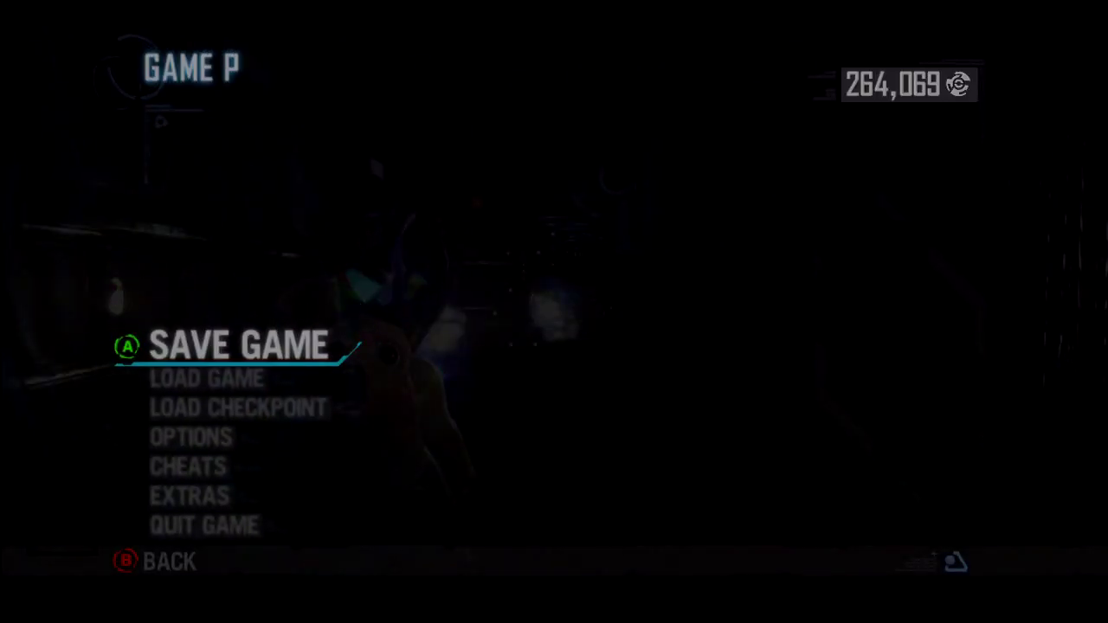
Pause again and browse the Other and Weapon Unlocks cheats, returning to the category list.
{"action": "key", "text": "Down"}
{"action": "key", "text": "Down"}
{"action": "key", "text": "Down"}
{"action": "key", "text": "Down"}
{"action": "key", "text": "Return"}
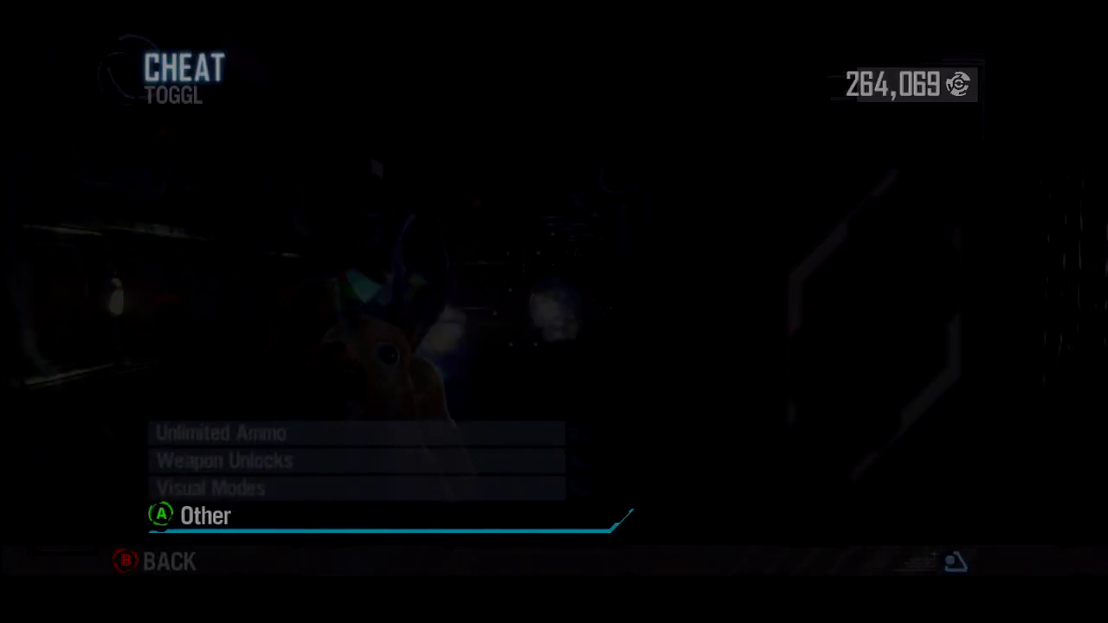
{"action": "key", "text": "Up"}
{"action": "key", "text": "Down"}
{"action": "key", "text": "Return"}
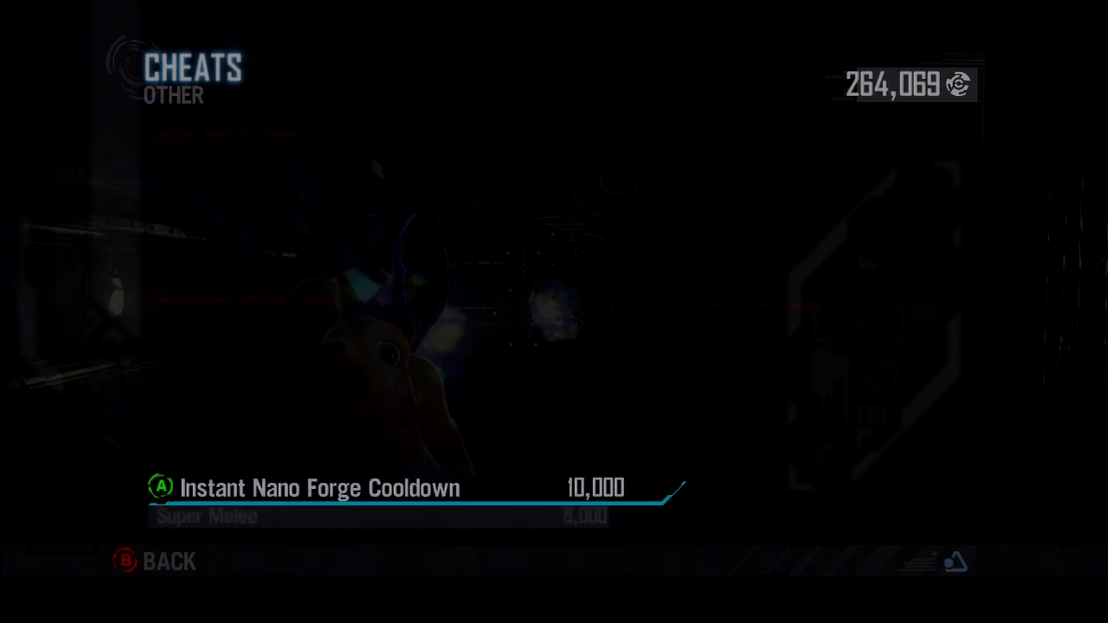
{"action": "key", "text": "Escape"}
{"action": "key", "text": "Up"}
{"action": "key", "text": "Up"}
{"action": "key", "text": "Return"}
{"action": "key", "text": "Escape"}
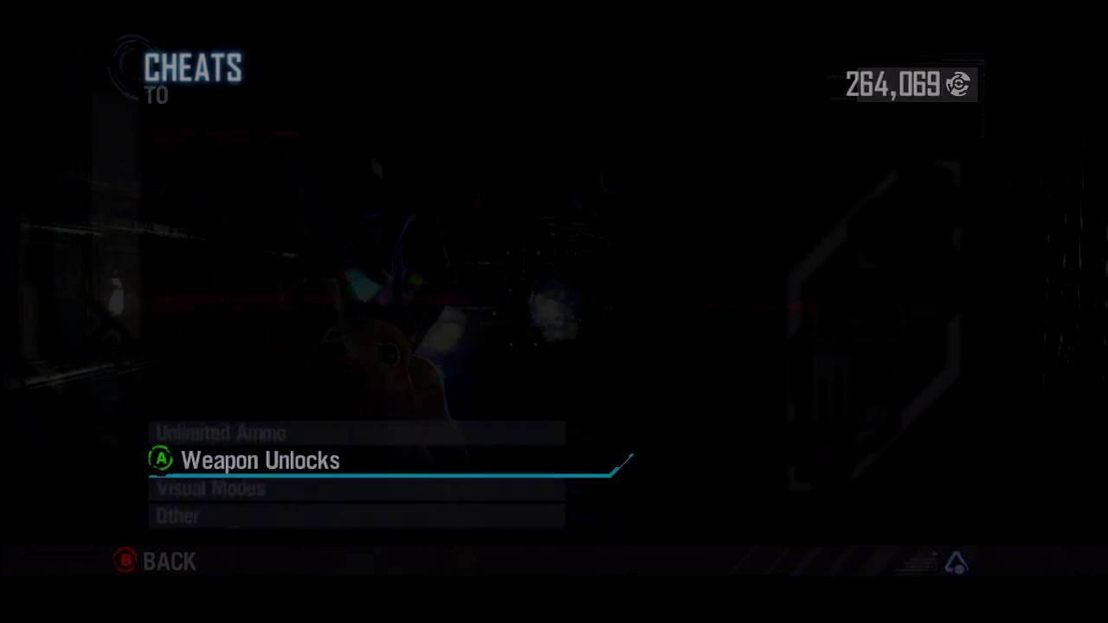